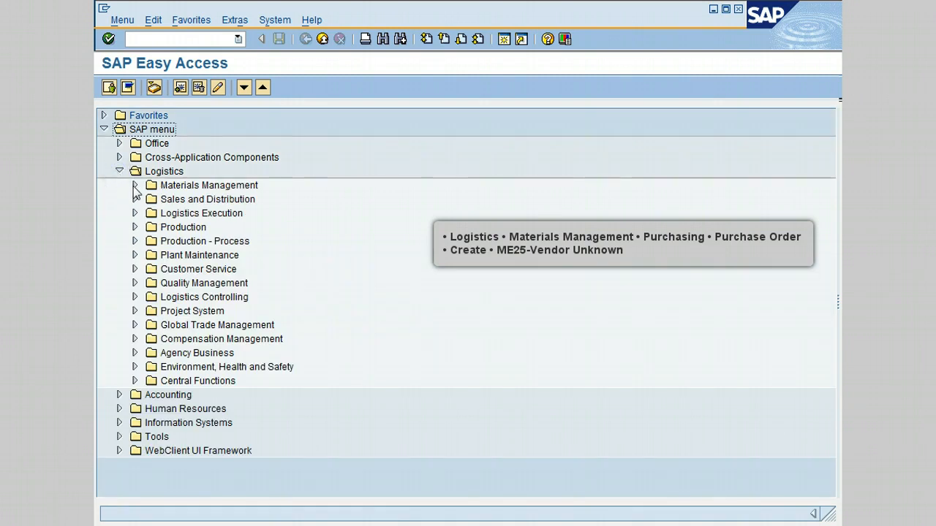
- Open the ME25 Vendor Unknown purchase order transaction under Logistics, Materials Management, Purchasing, Purchase Order, Create
click(135, 186)
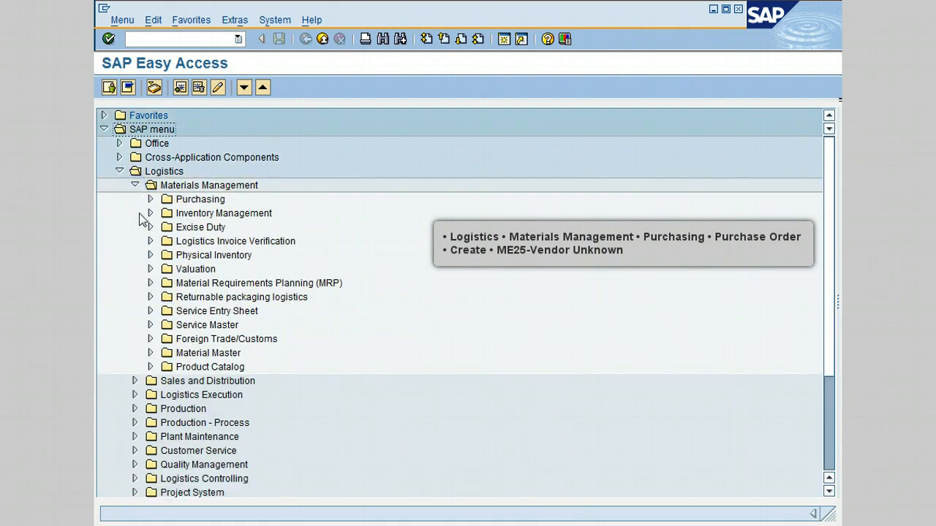
click(150, 200)
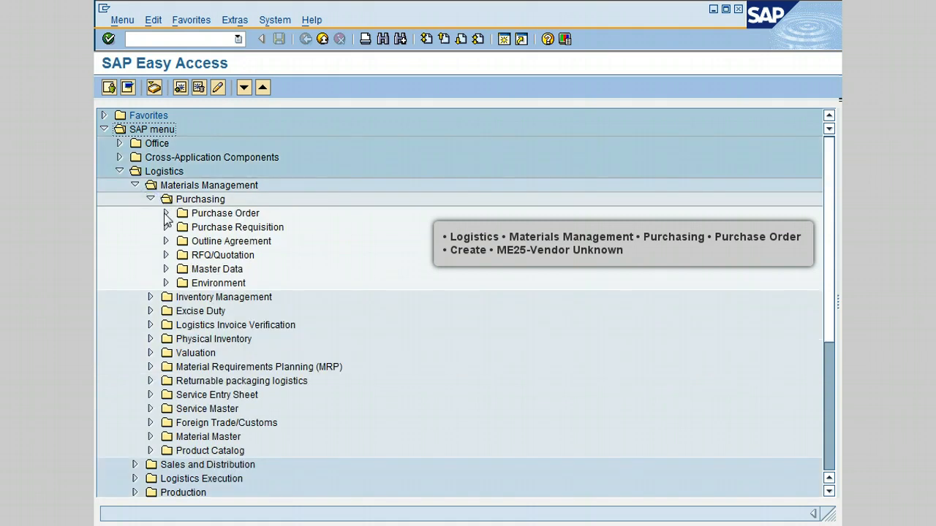
click(166, 214)
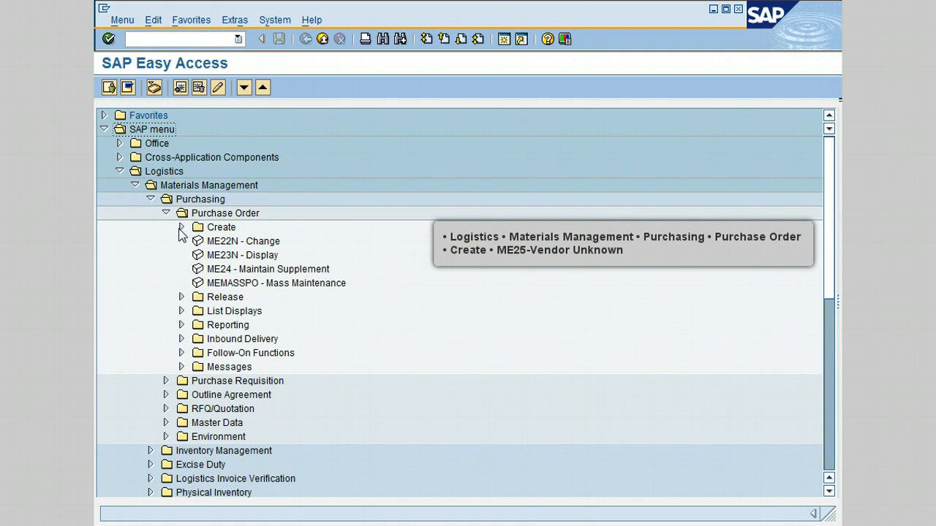
click(181, 227)
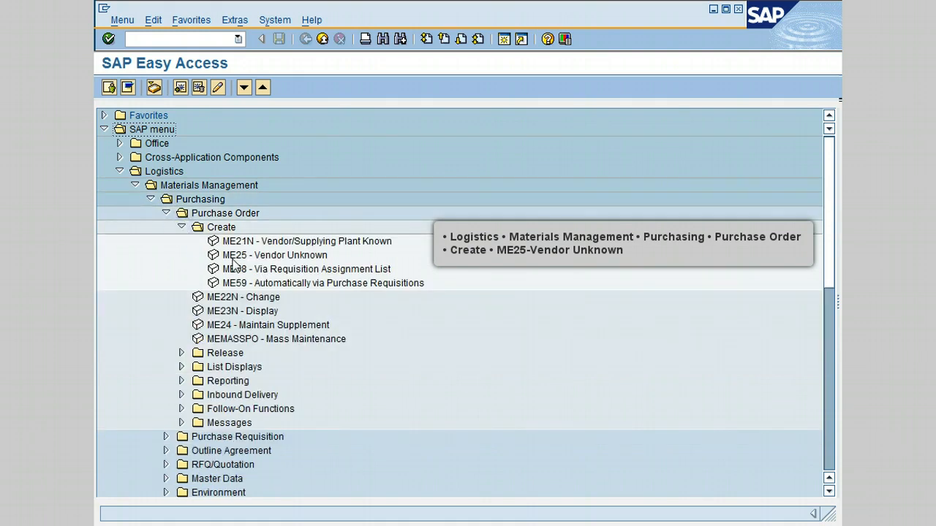
double_click(282, 256)
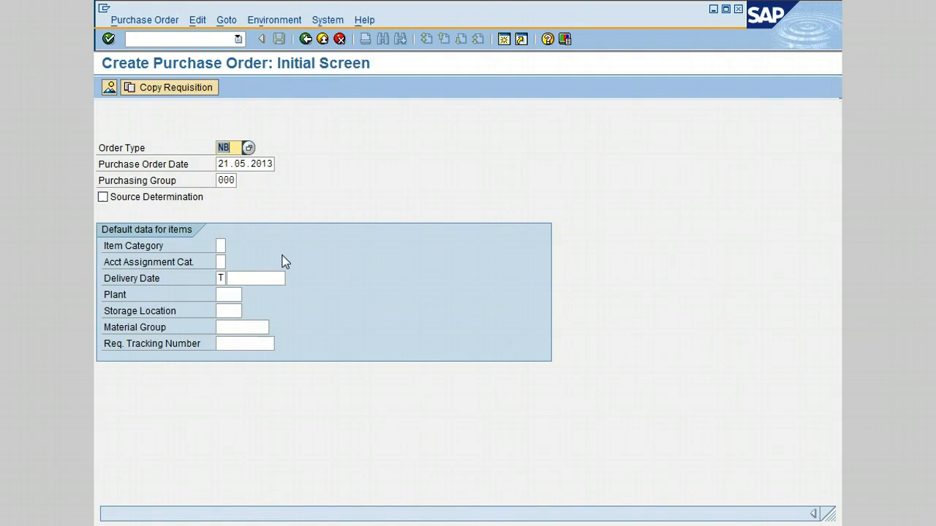
- Clear the order type and pick NB Standard PO from the order type value list
key(Delete)
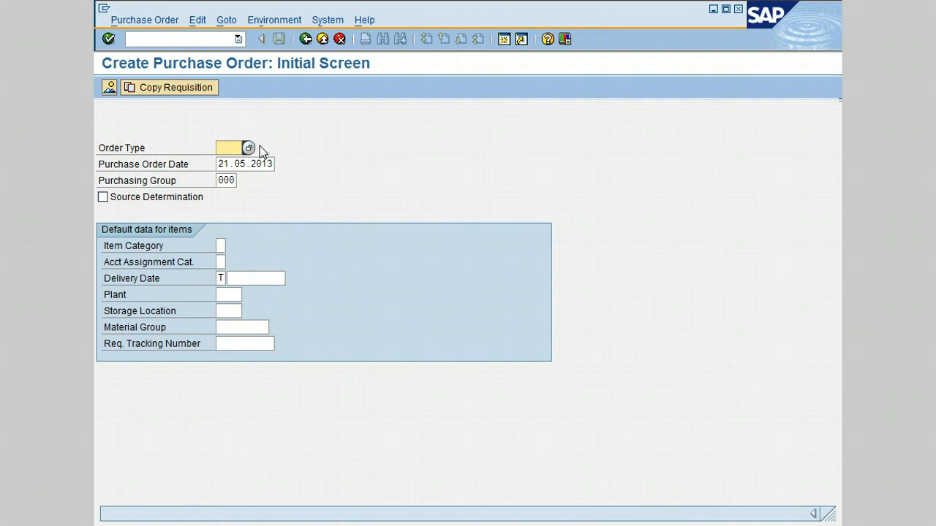
click(249, 149)
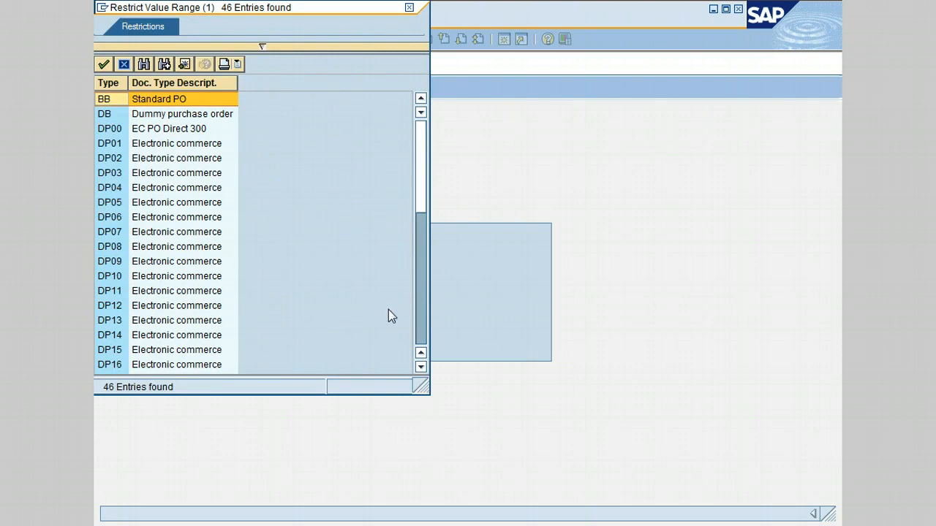
click(422, 330)
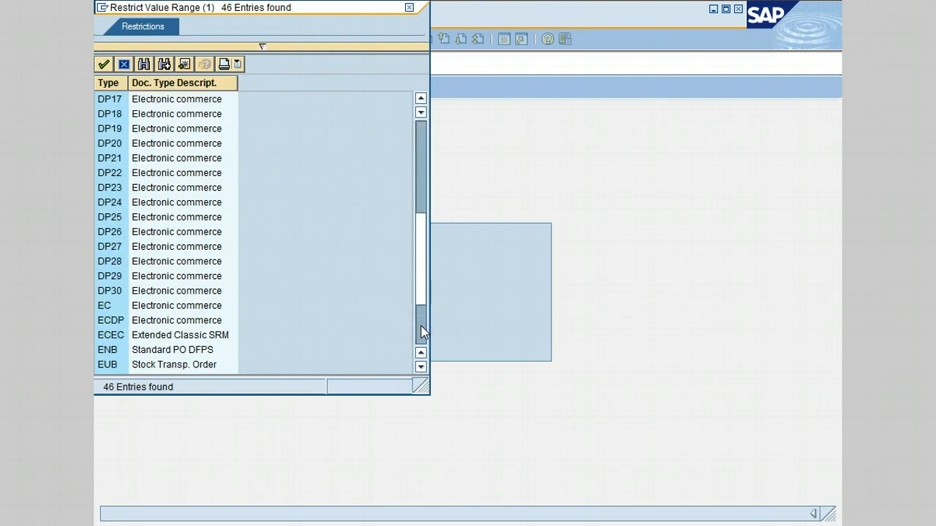
click(421, 331)
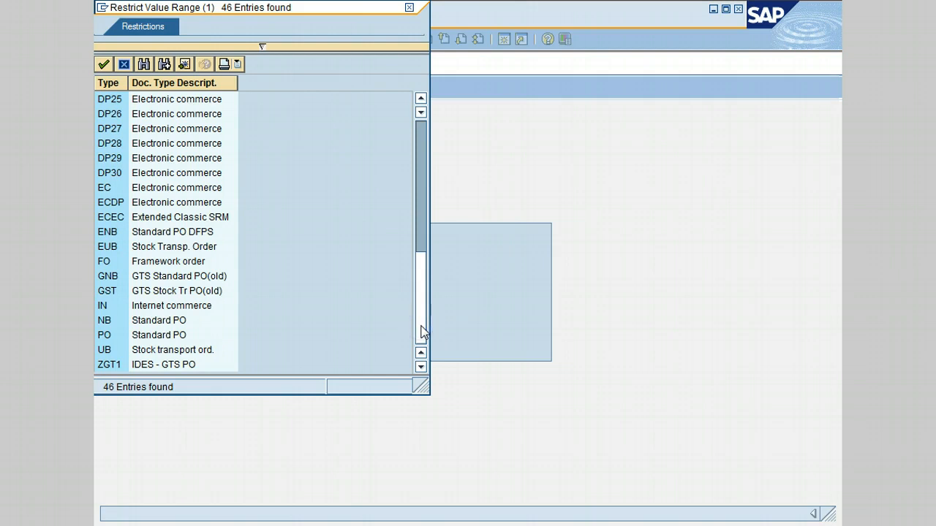
click(148, 322)
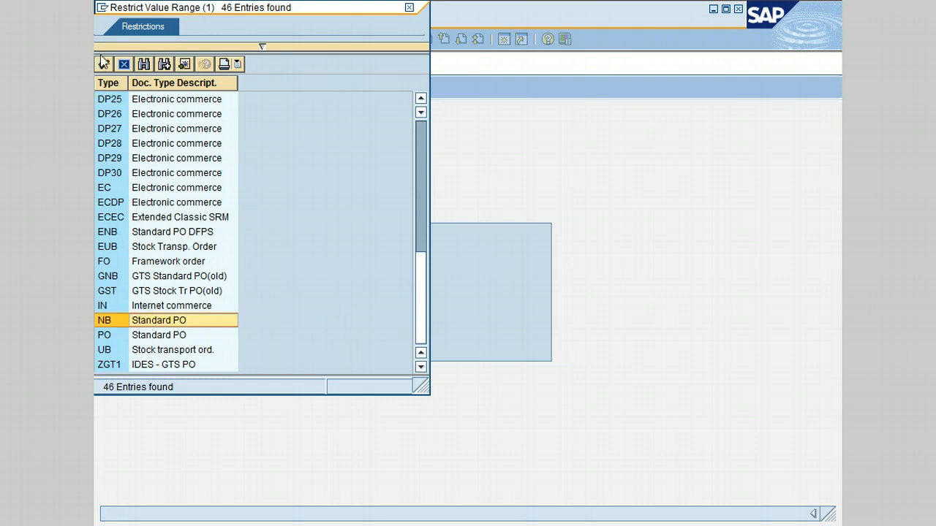
double_click(160, 322)
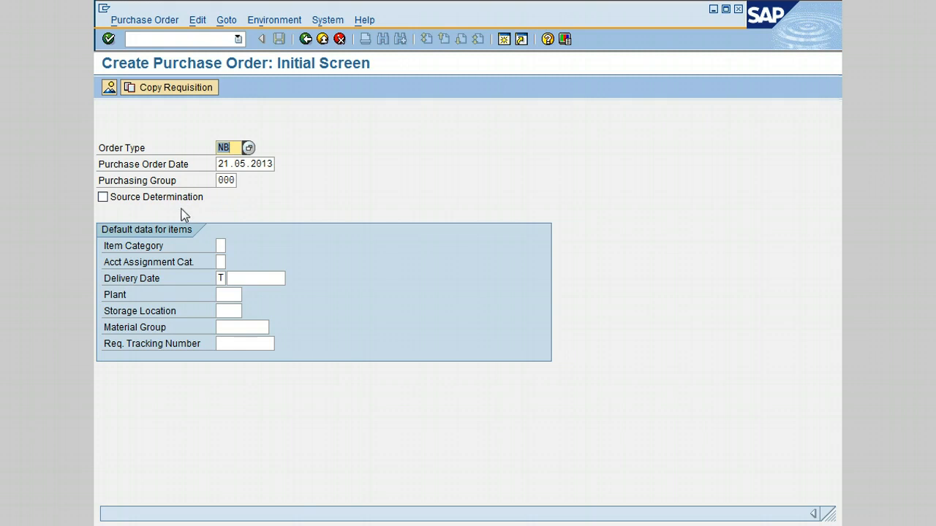
- Enable Source Determination and continue to the requisition items overview
click(103, 202)
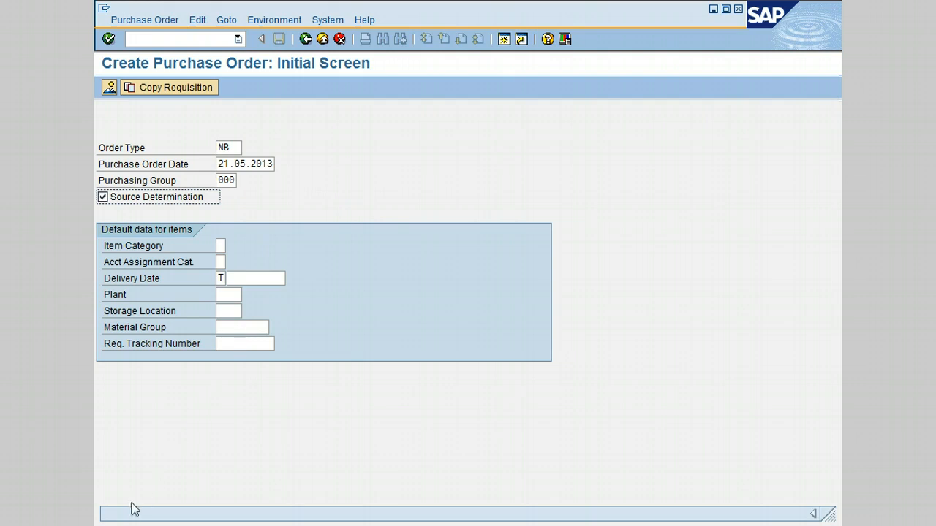
click(297, 148)
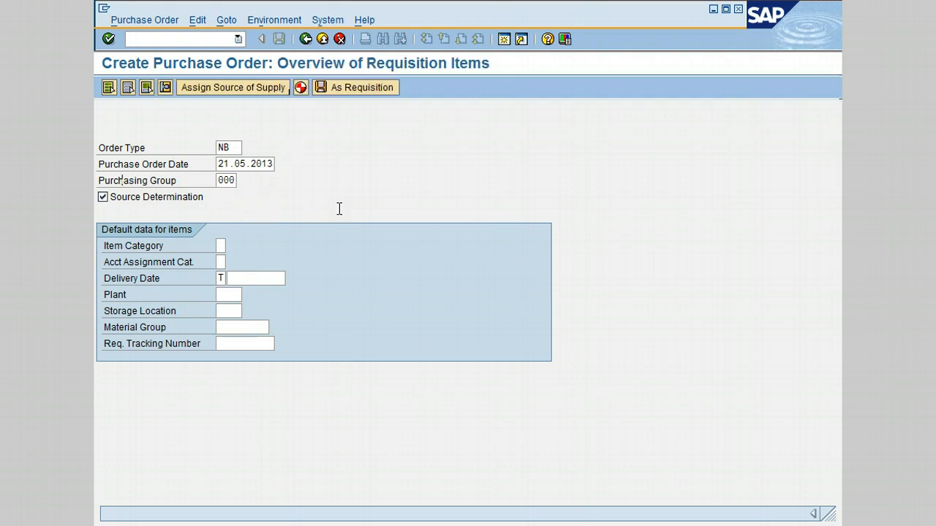
key(Return)
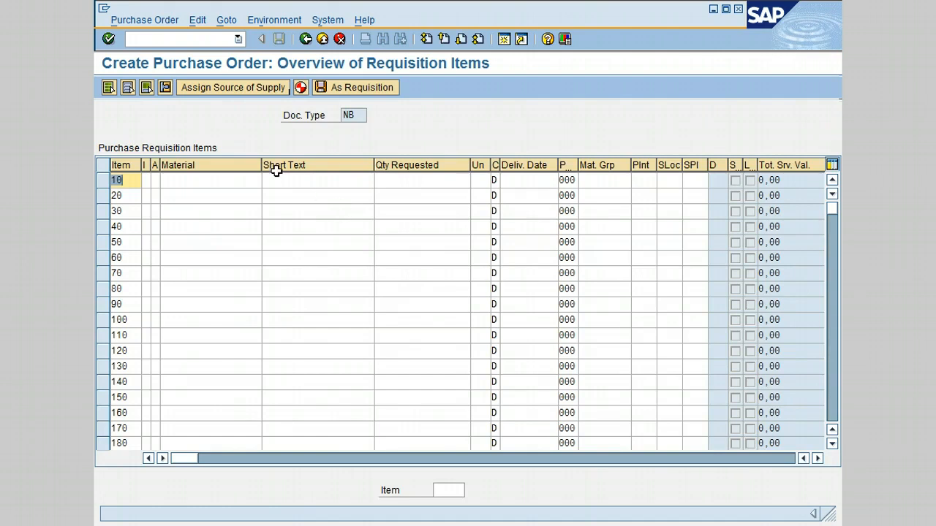
- Search materials by description *bear* and enter ball bearing 100-510 as item 10's material
click(219, 180)
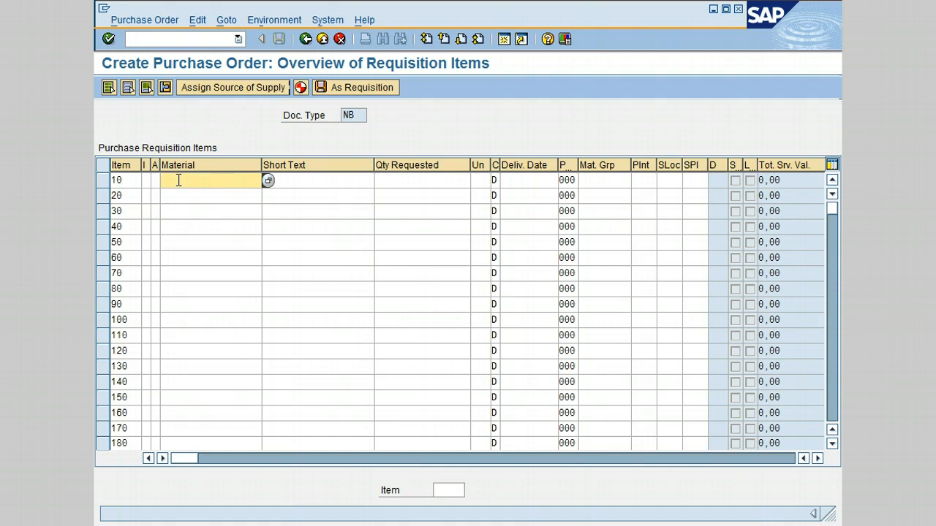
click(268, 180)
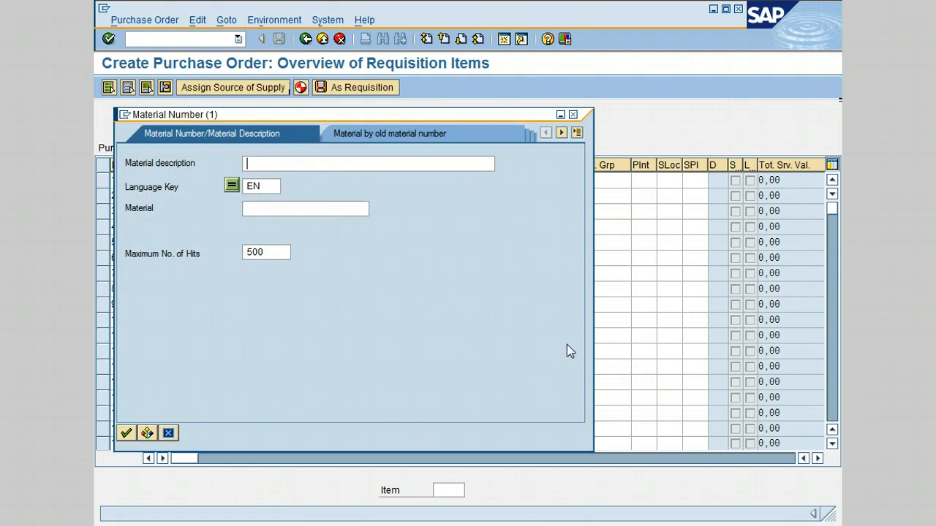
text(*bear*)
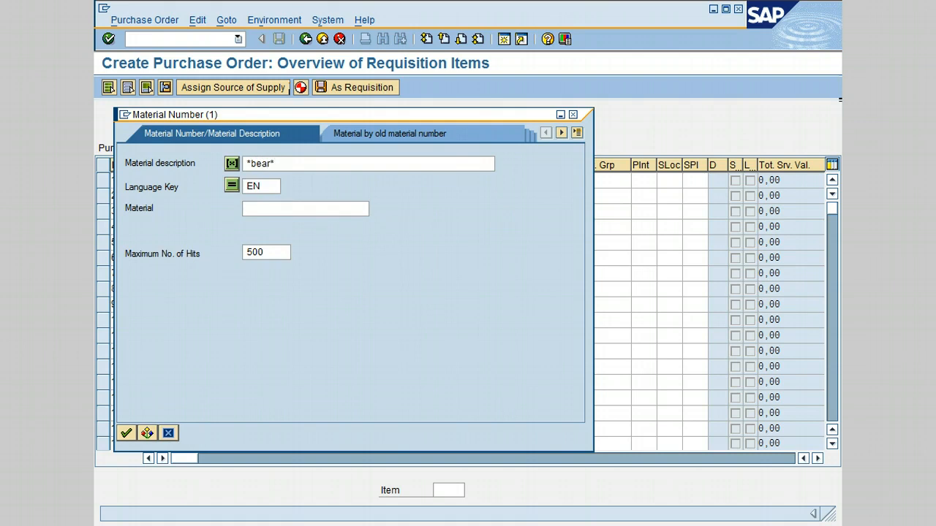
key(Return)
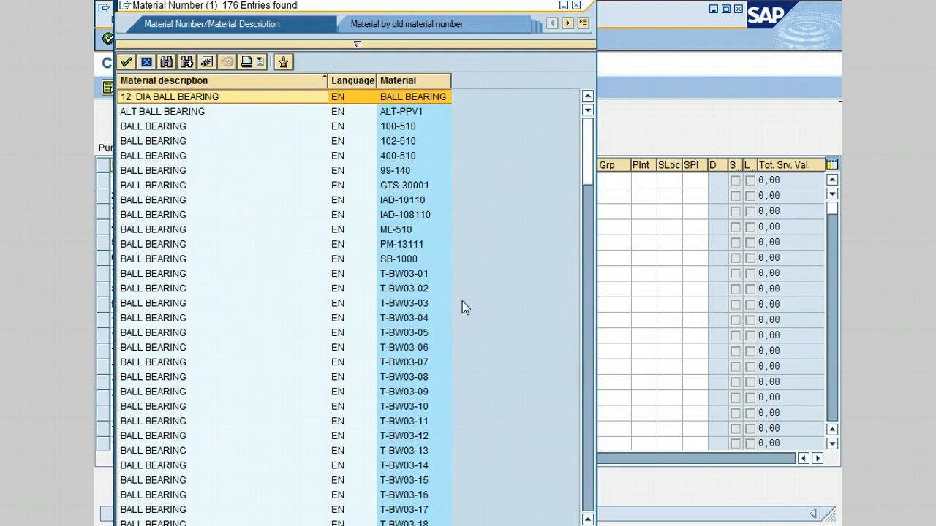
click(179, 128)
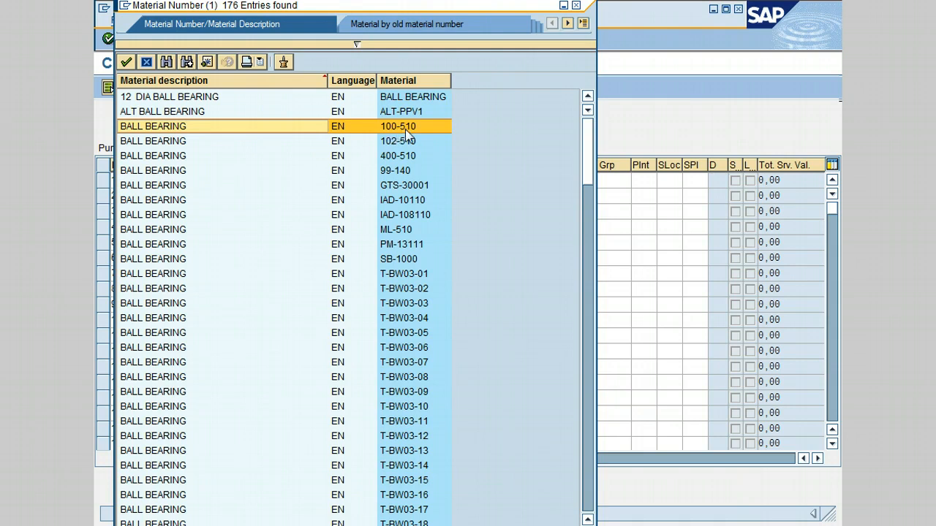
click(218, 126)
click(410, 188)
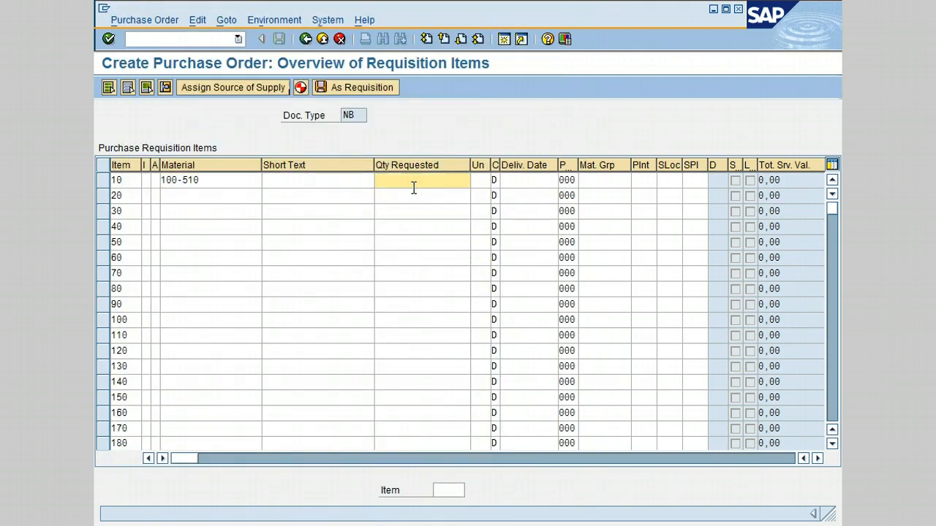
- Set item 10's requested quantity to 2 and plant to 3000, and confirm the line
text(2)
click(648, 181)
text(3000)
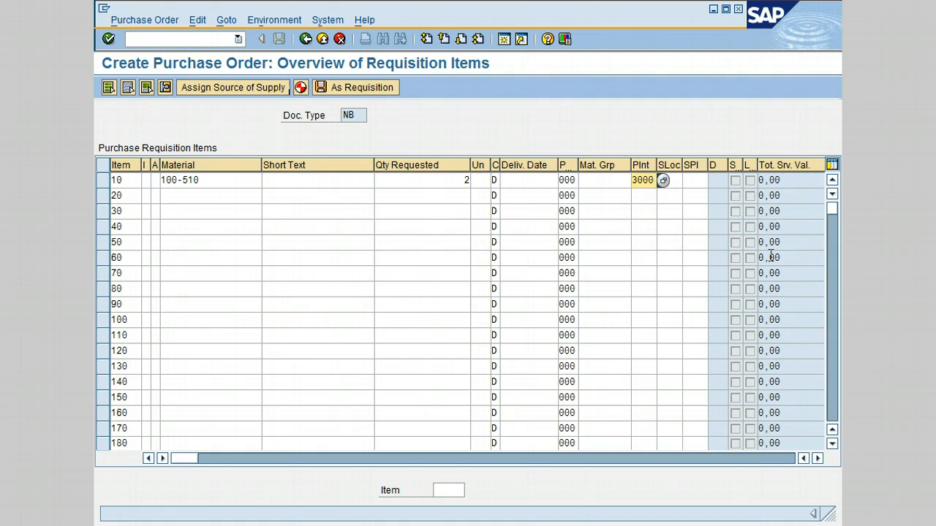
key(Return)
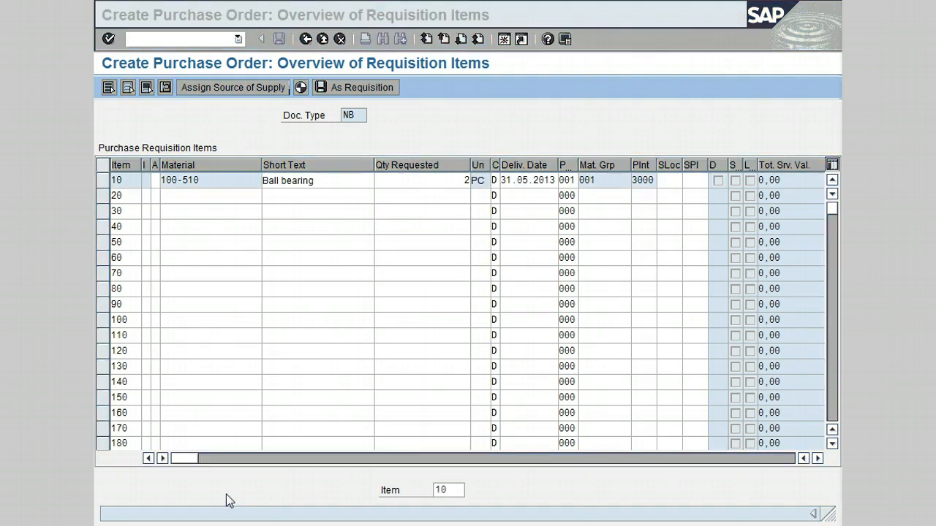
click(351, 182)
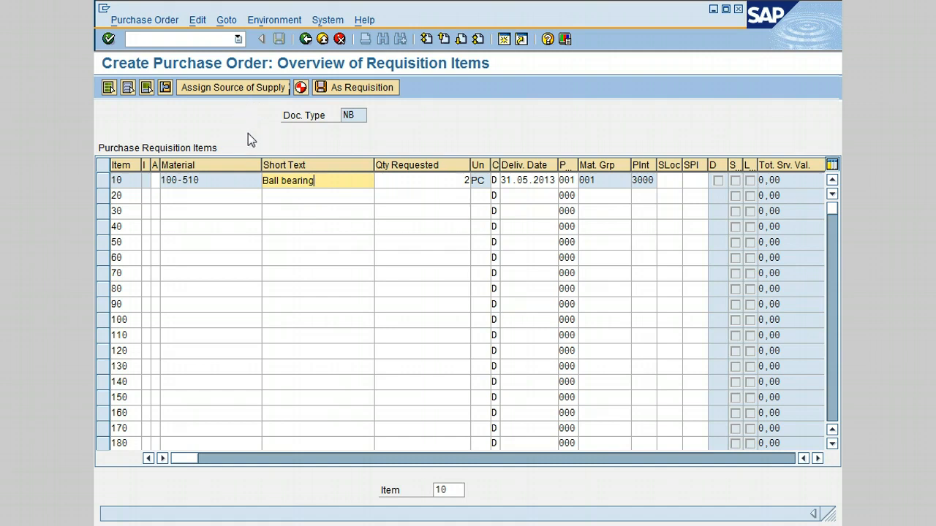
- Open item 10's detail screen and return to the items overview
click(166, 87)
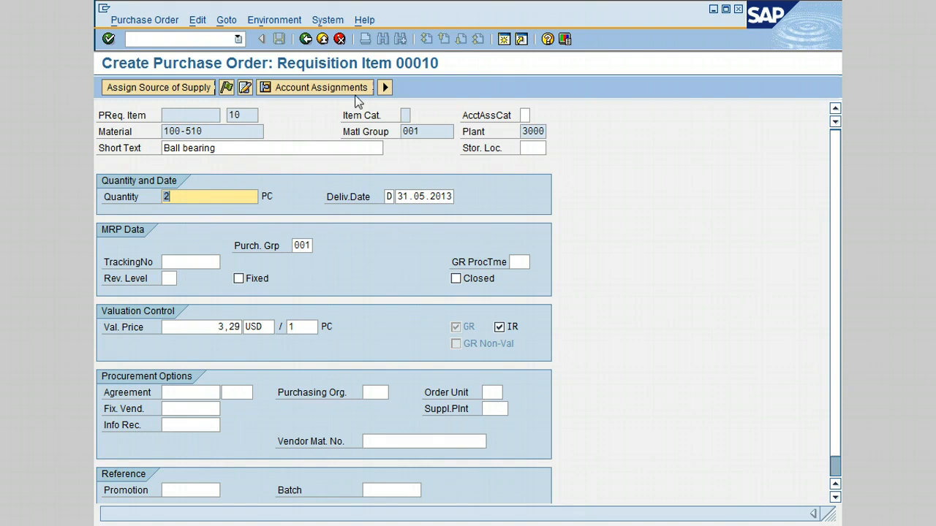
click(306, 39)
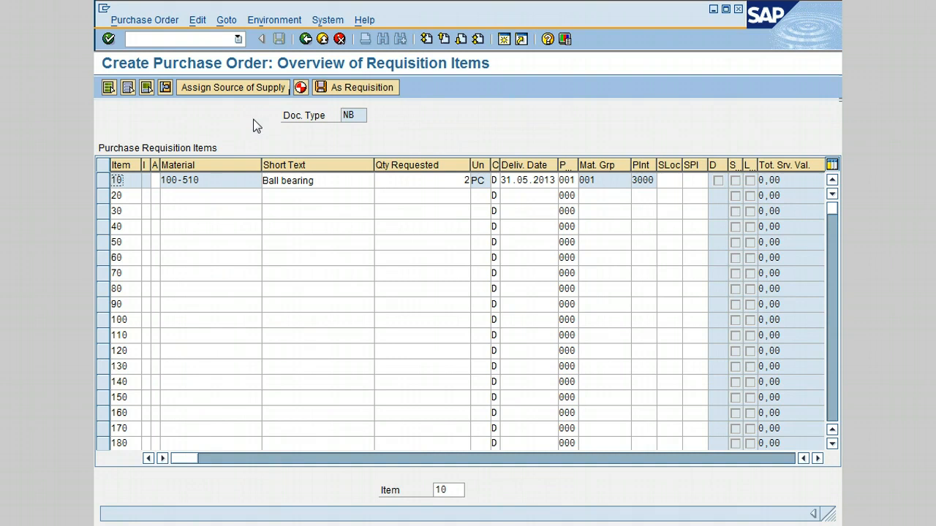
- Review the vendor evaluation for item 10 and assign Eramco Group as its source of supply
click(235, 87)
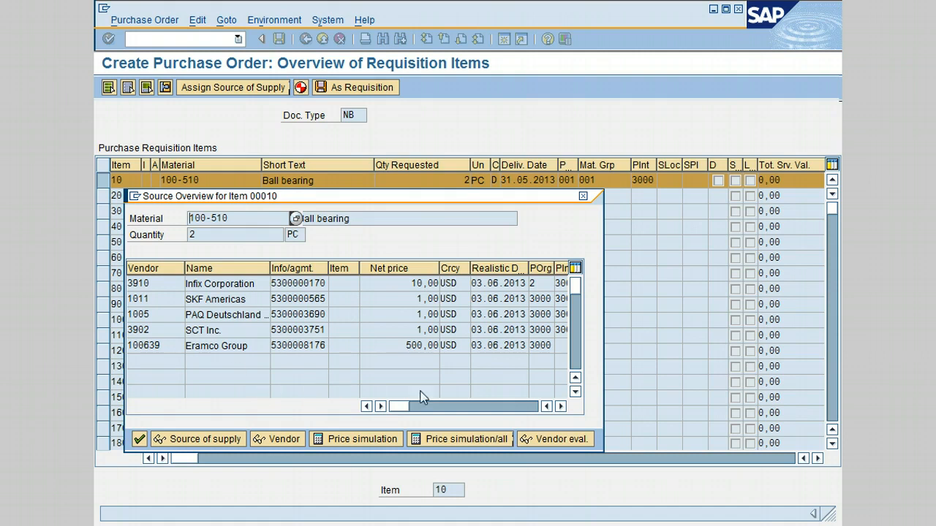
click(559, 440)
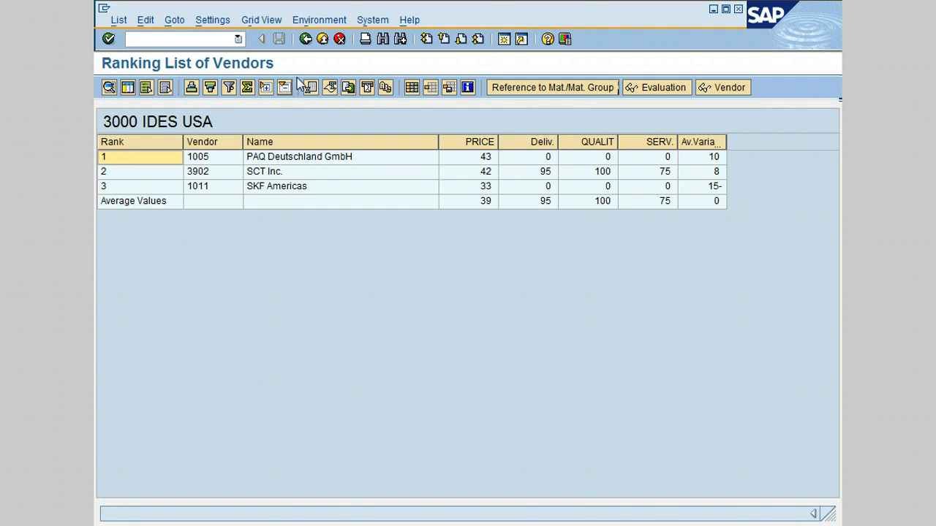
click(309, 42)
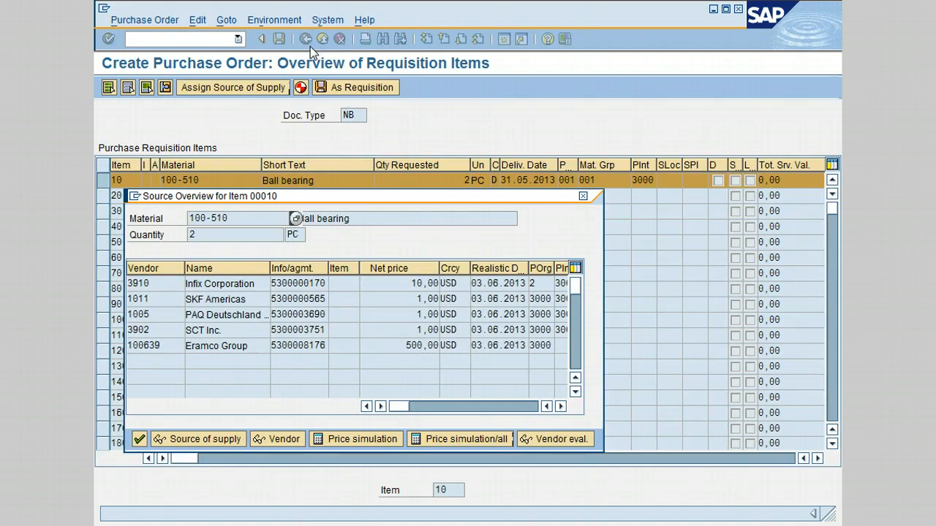
click(159, 346)
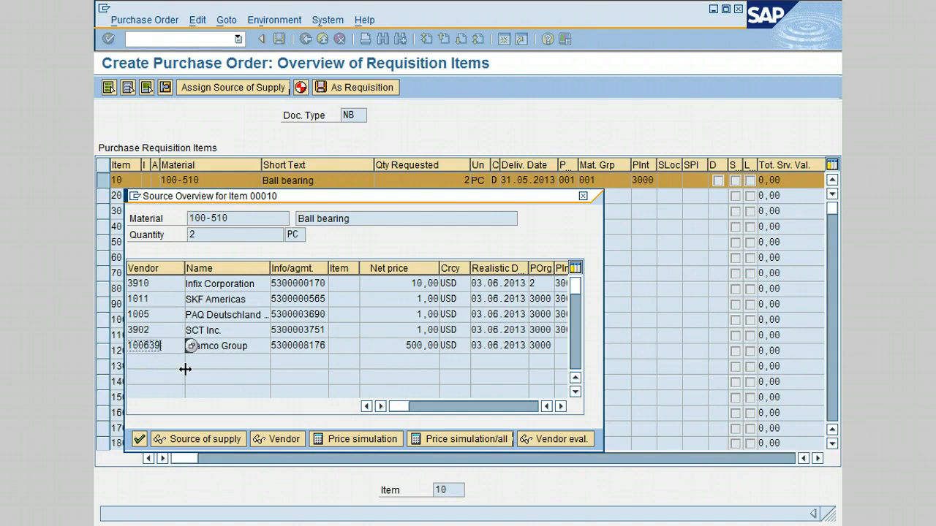
click(139, 440)
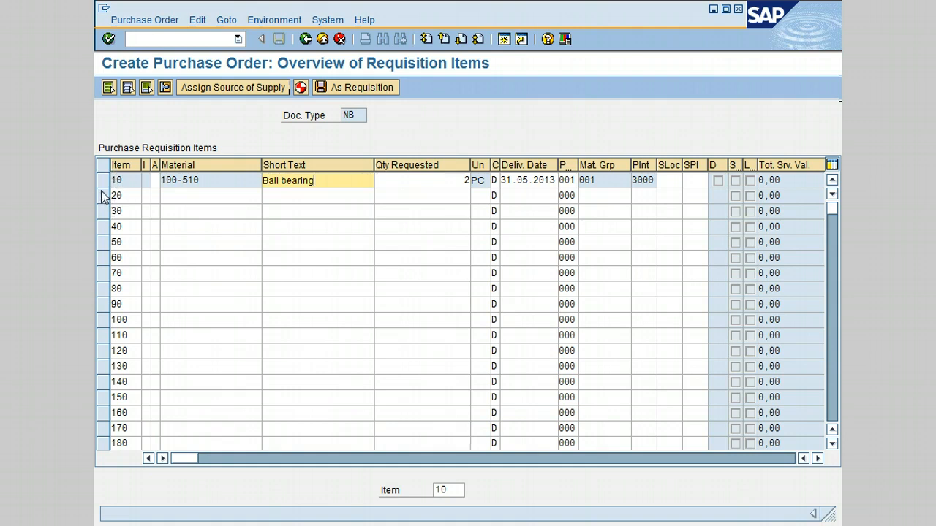
- Select item 10 and check the fixed vendor in its detail screen, then return to the overview
click(103, 181)
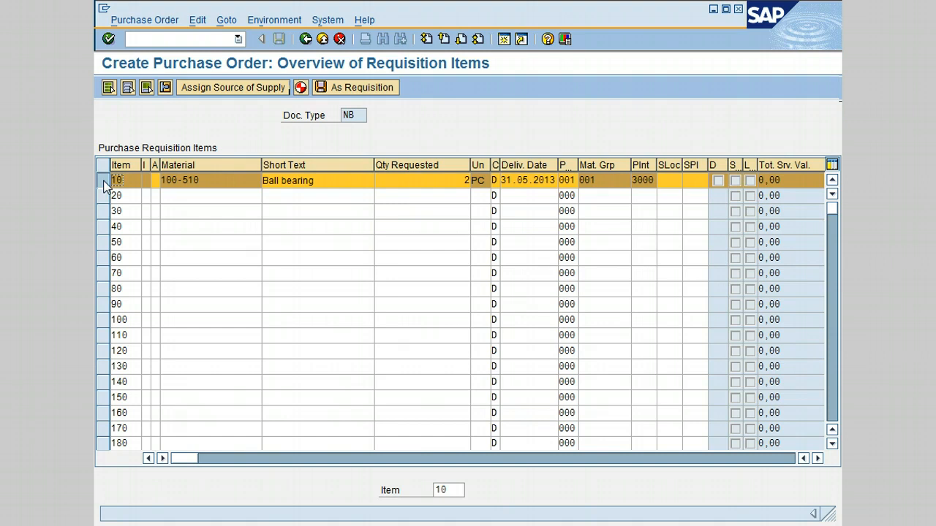
click(164, 90)
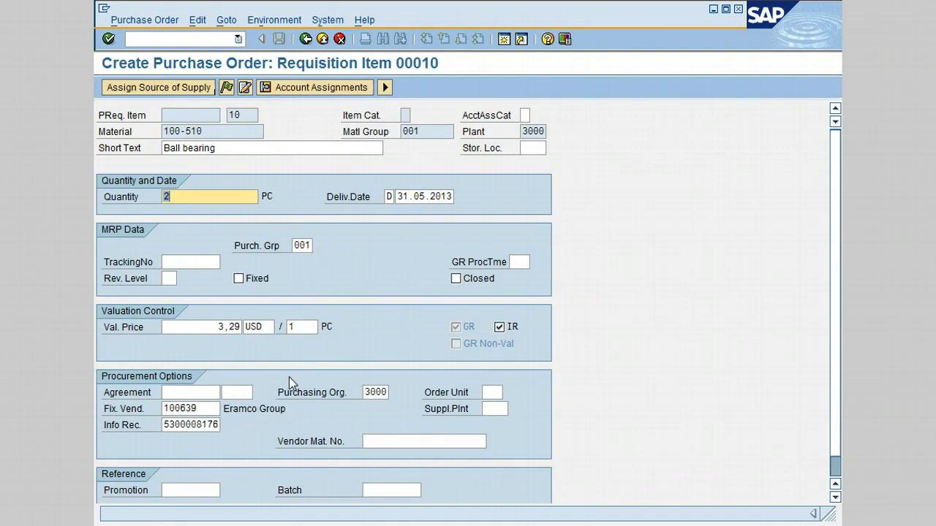
click(212, 407)
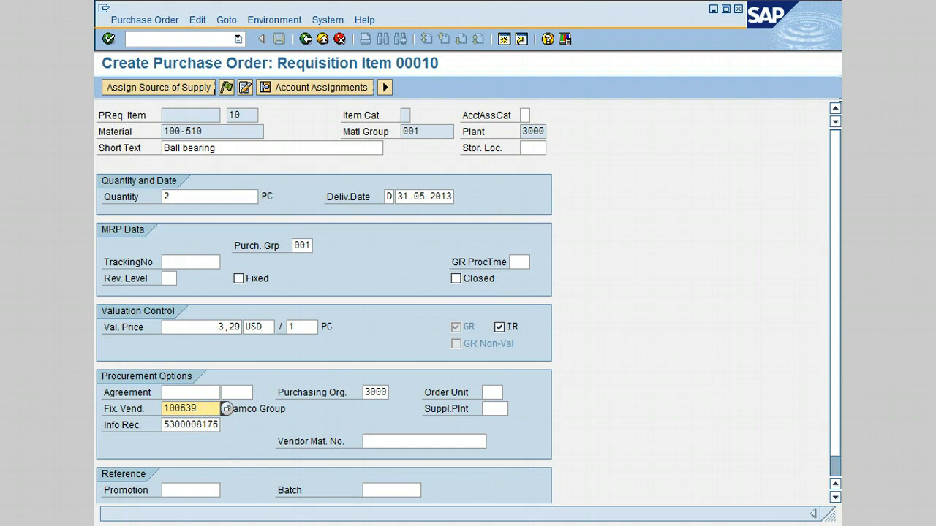
click(386, 88)
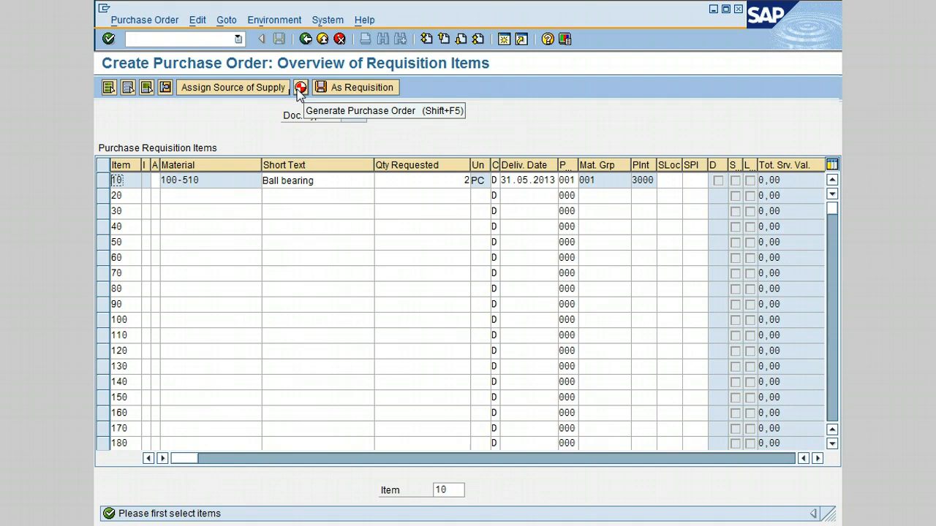
- Select requisition item 10 and generate the purchase order from it
click(299, 88)
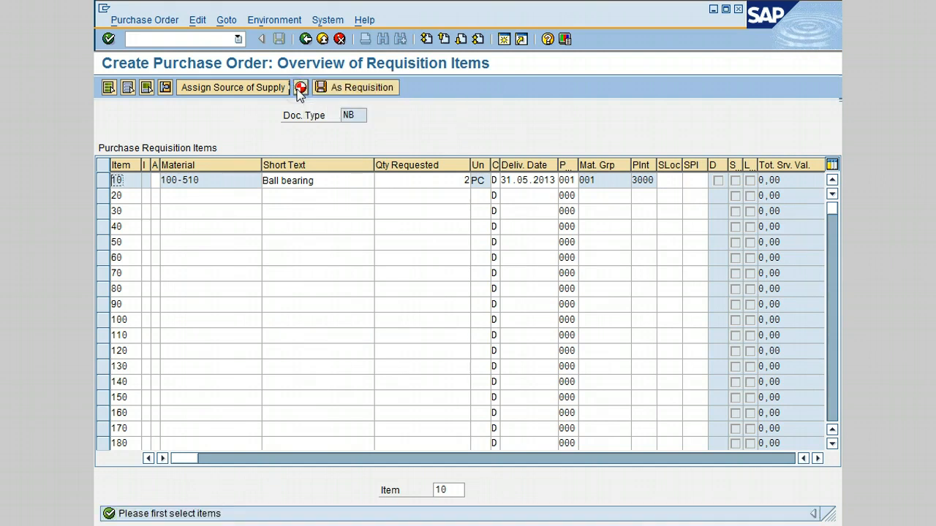
click(103, 183)
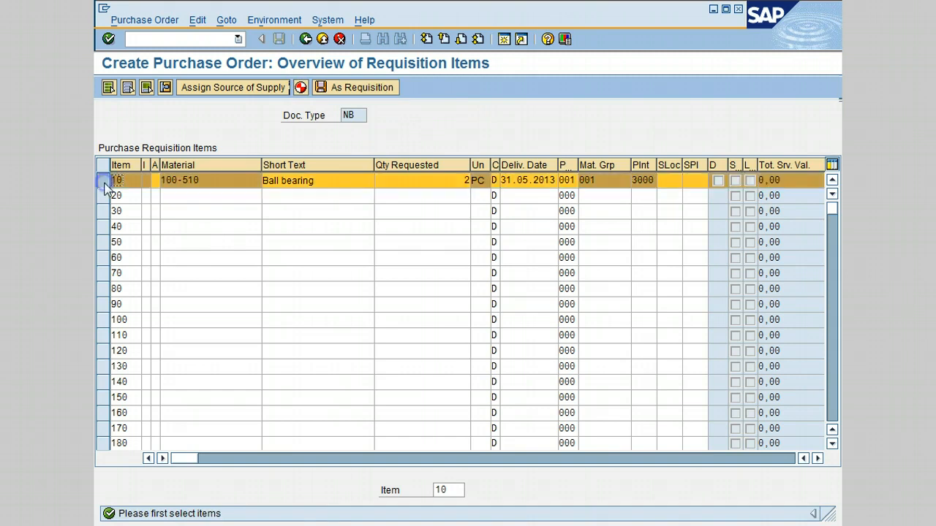
click(301, 89)
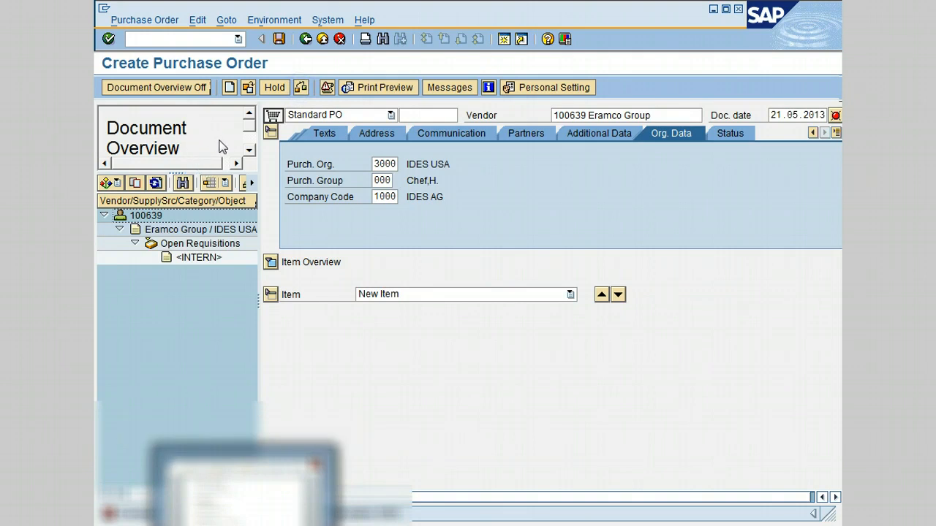
- Adopt the open requisition into the purchase order and hide the document overview
click(196, 260)
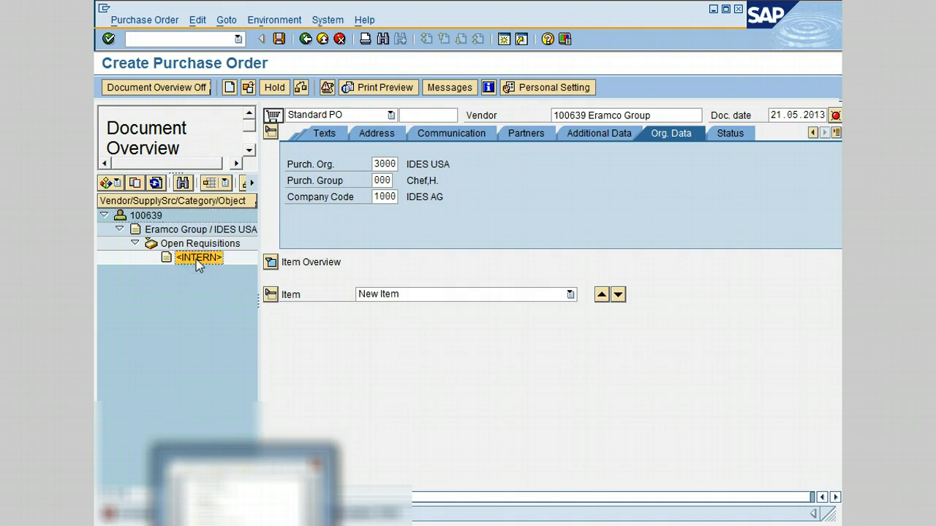
click(135, 184)
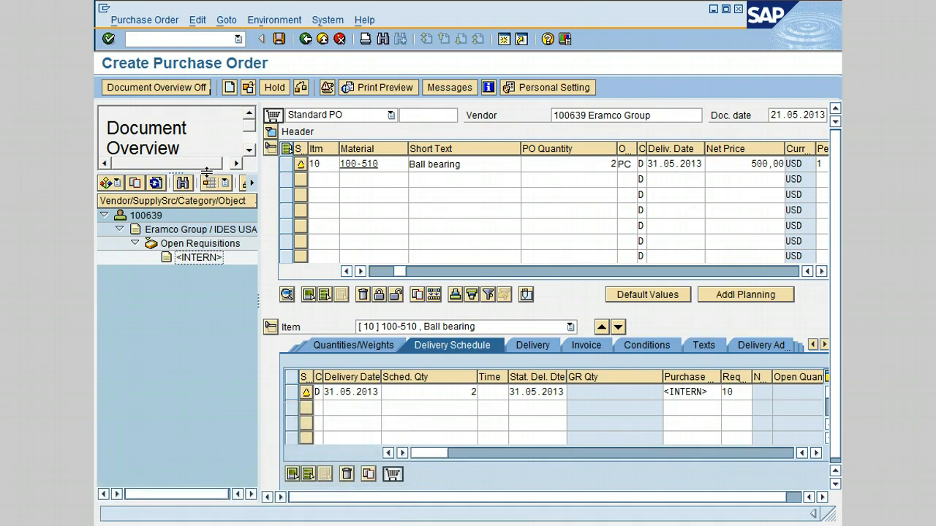
click(168, 87)
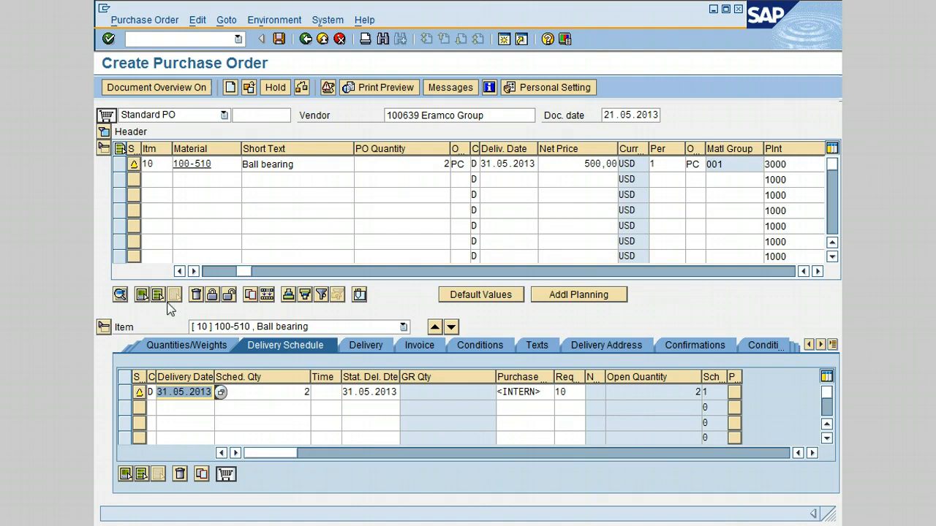
- Check the purchase order and enter the header text 'These items are required urgently'
click(303, 88)
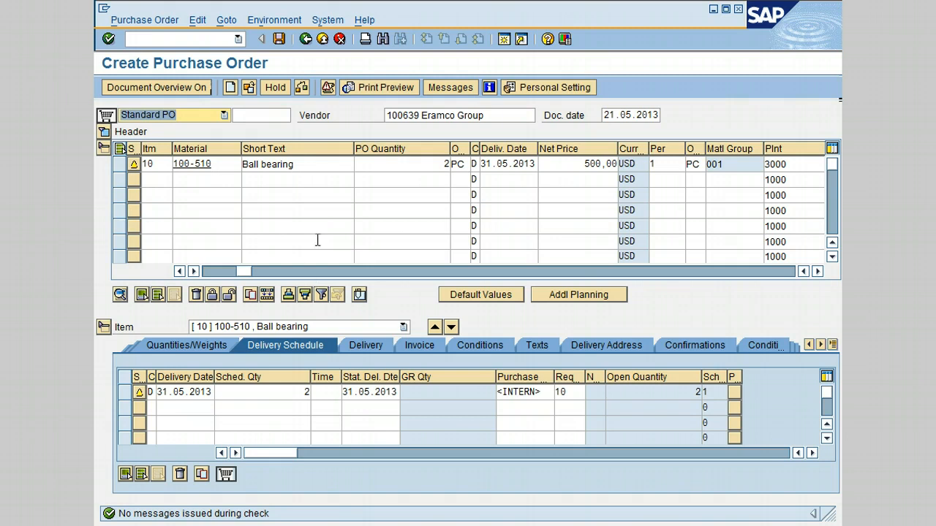
click(102, 132)
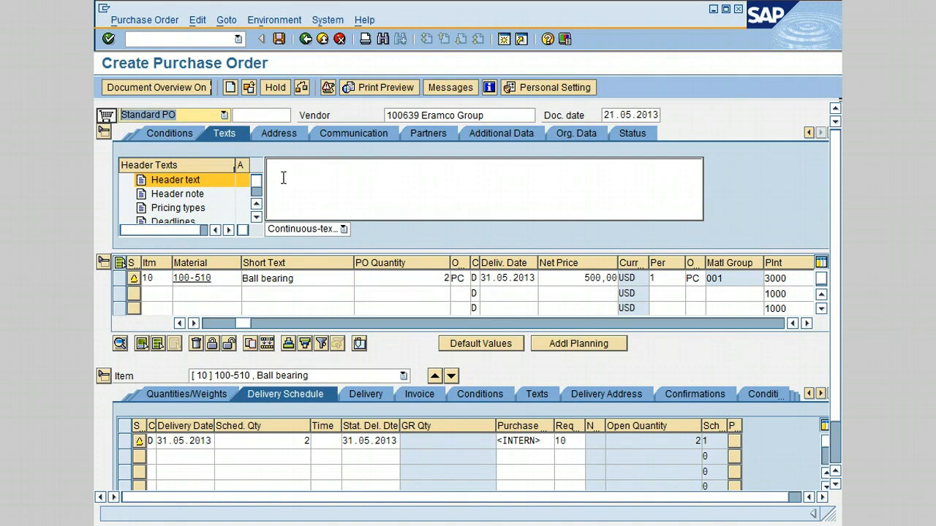
click(308, 175)
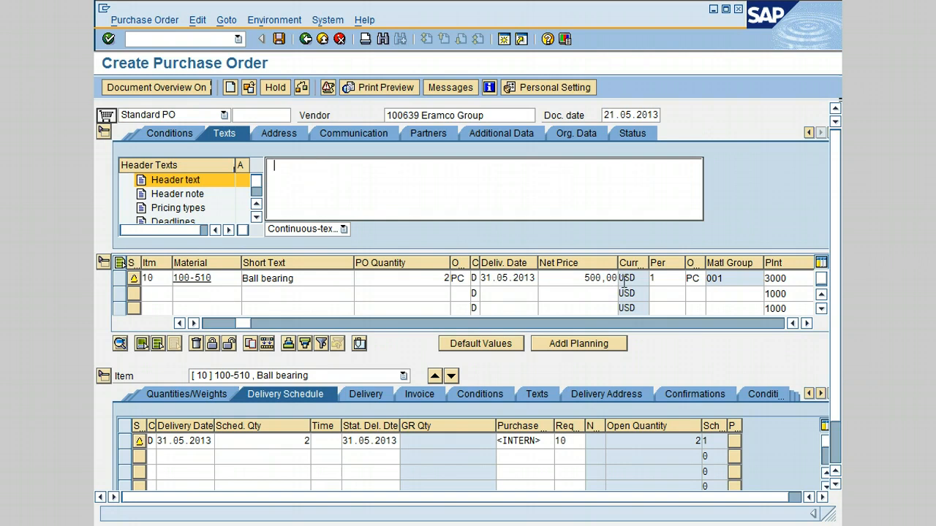
text(These ar)
key(BackSpace)
key(BackSpace)
text(items are required urgently)
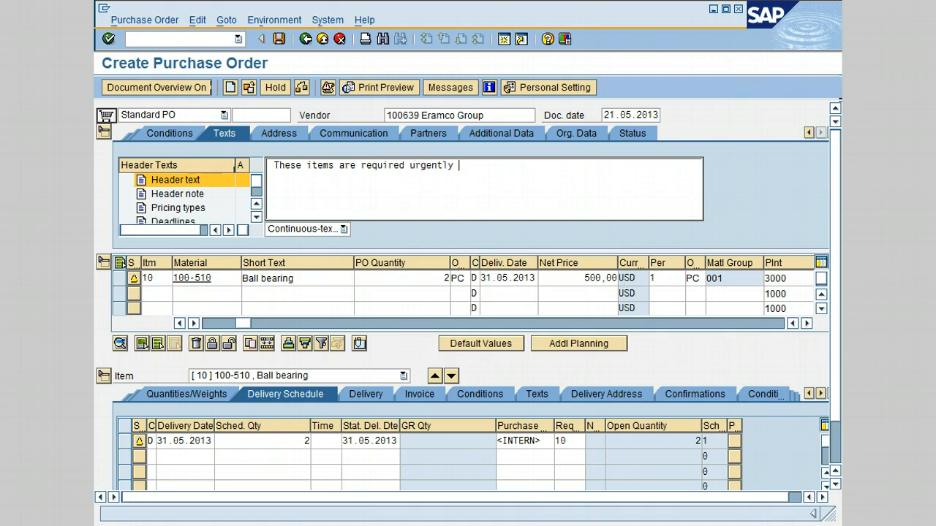
- Browse the header text types and enter the shipping instruction 'This shipment should be properly packed'
click(187, 194)
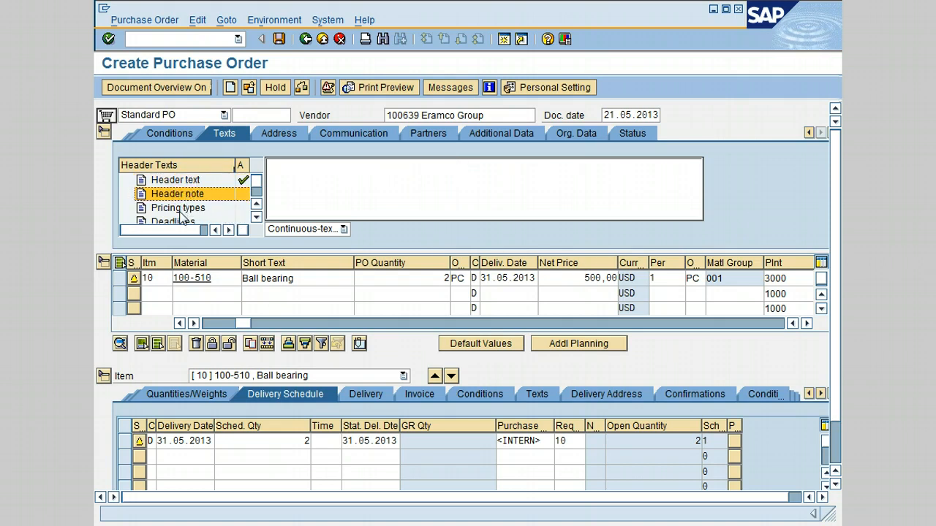
click(182, 209)
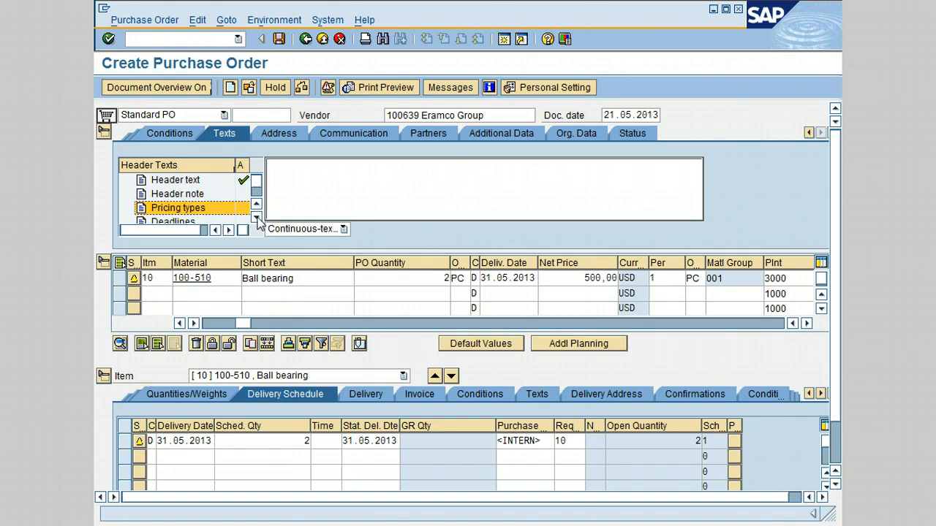
click(256, 218)
click(256, 218)
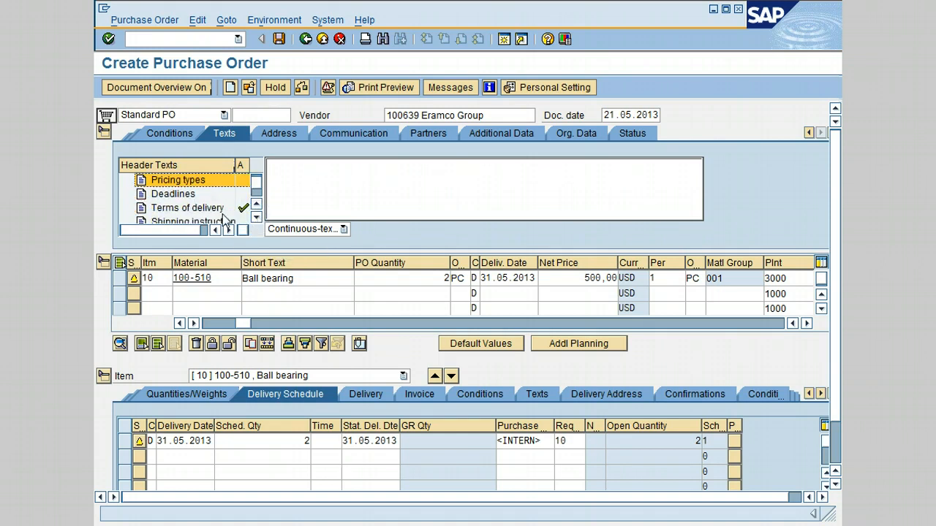
click(212, 207)
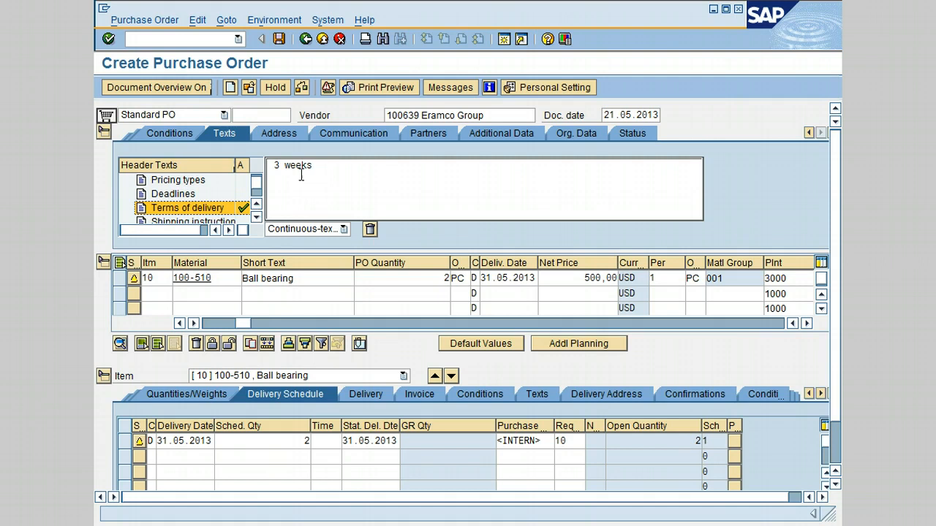
click(256, 218)
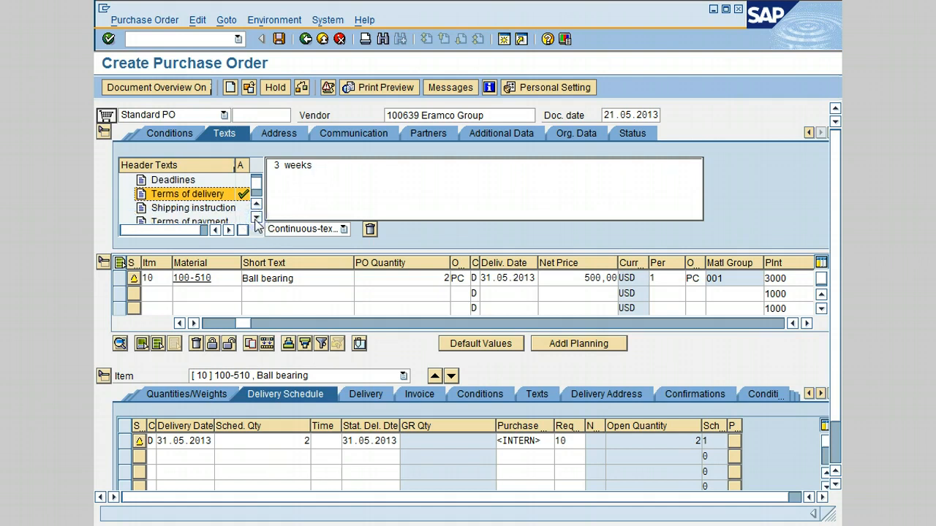
click(199, 208)
click(301, 168)
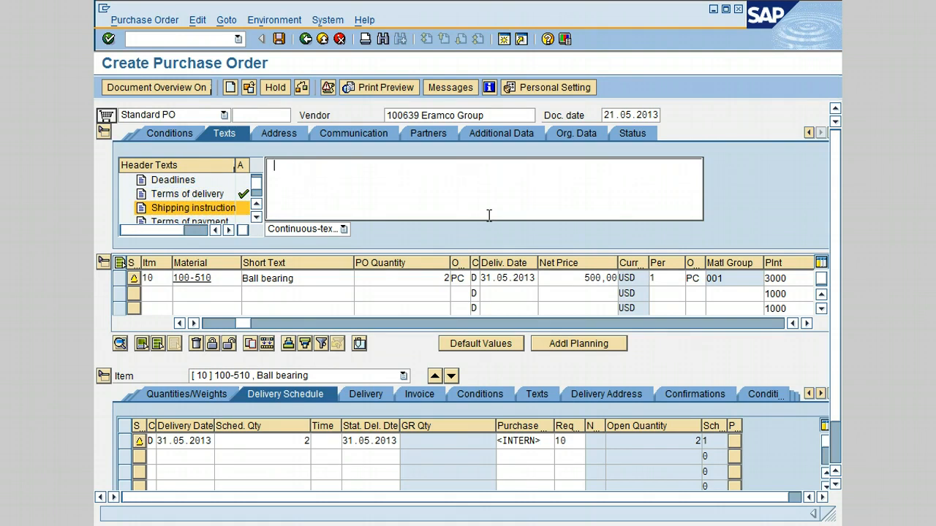
text(This shipment should be )
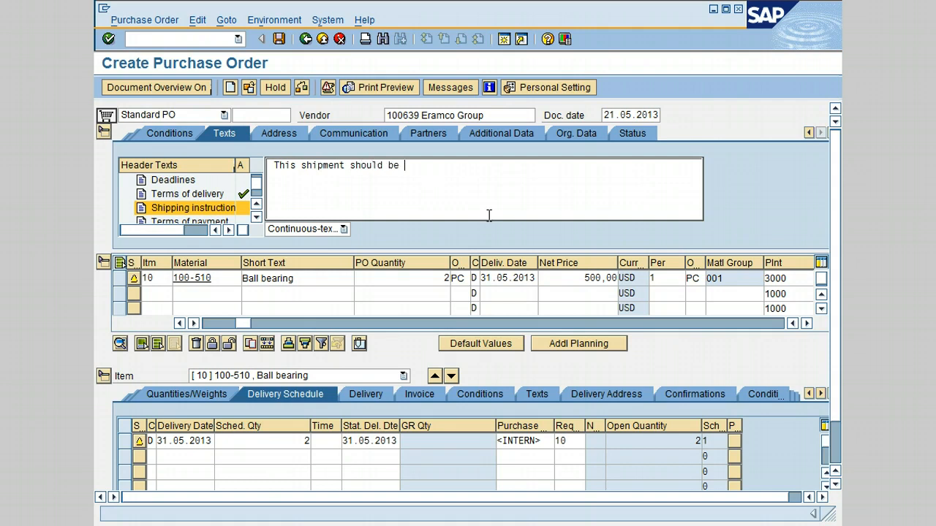
text(properly packed)
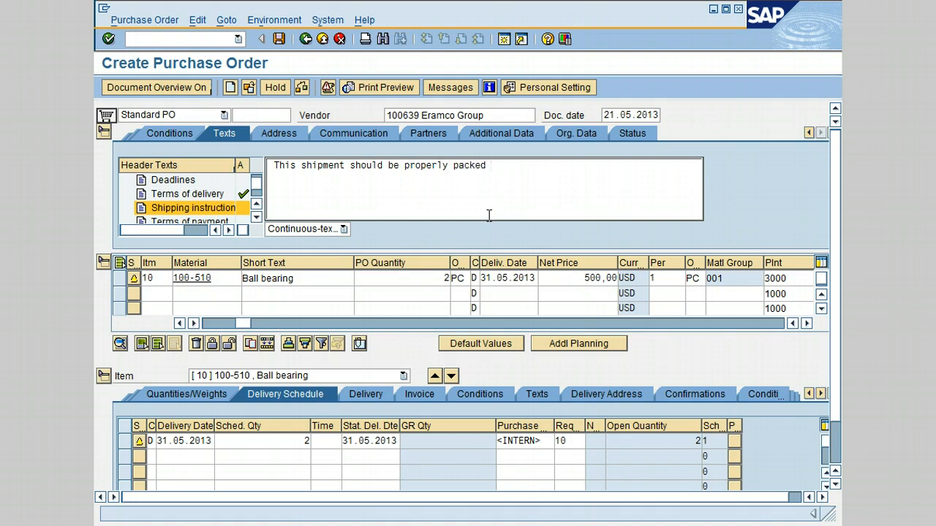
- Enter the header terms of payment text '30 days Net'
click(257, 218)
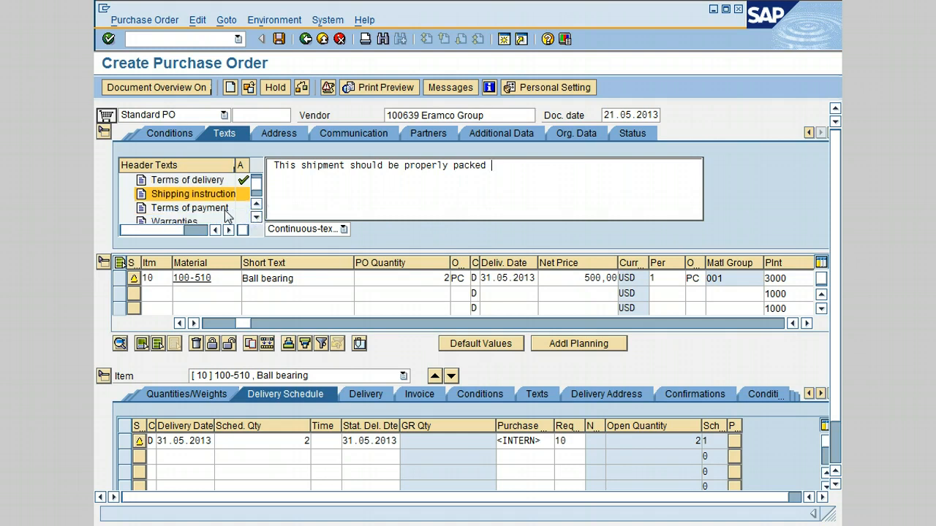
click(224, 208)
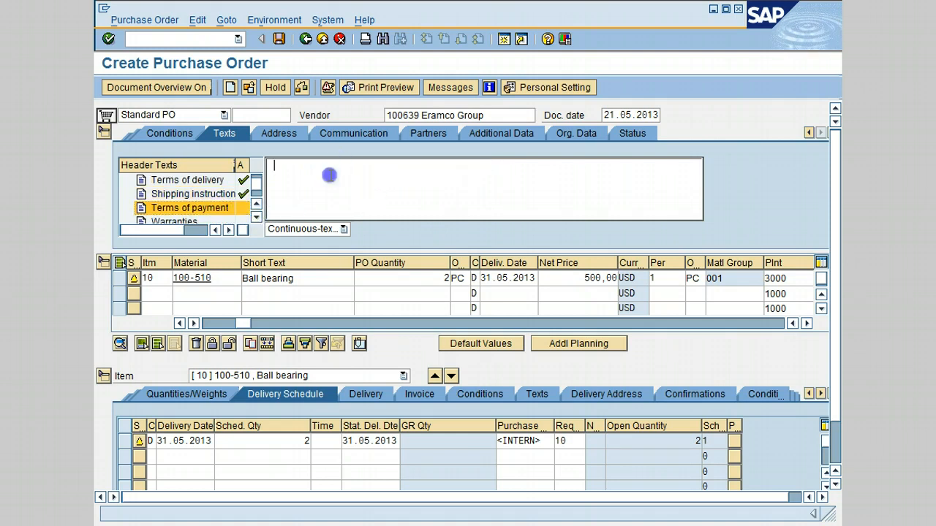
text(30 days Net)
- Enter the header warranties text '1 year warranty'
click(256, 216)
click(183, 209)
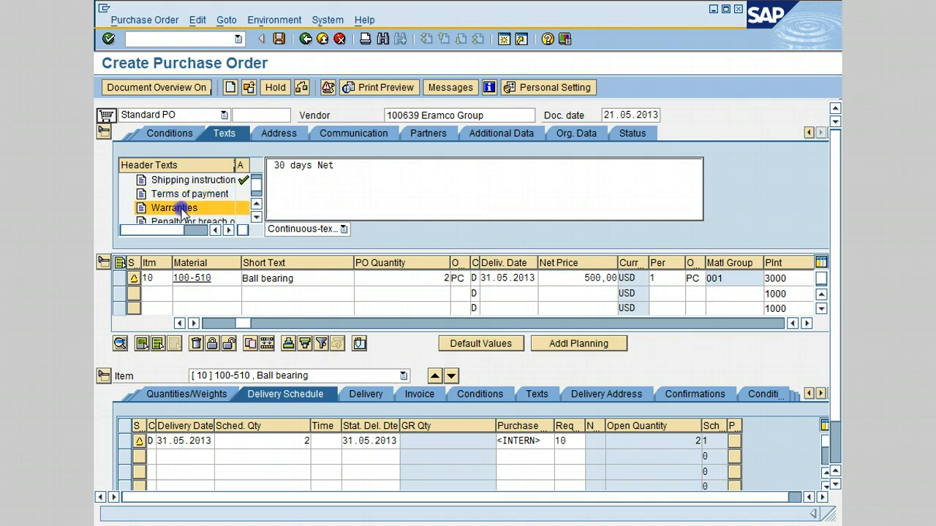
click(302, 173)
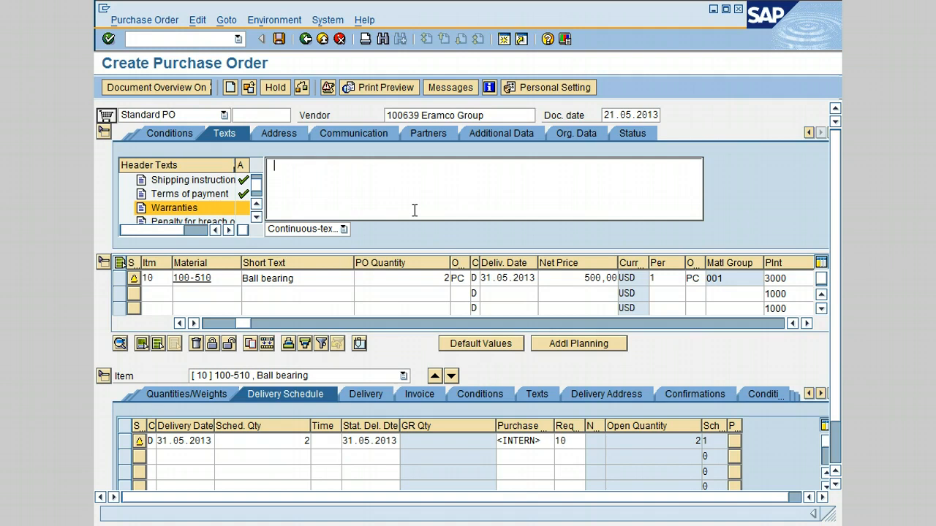
text(2)
key(BackSpace)
text(1 year warranty)
- Review item 10's info record PO text and the header texts
click(103, 135)
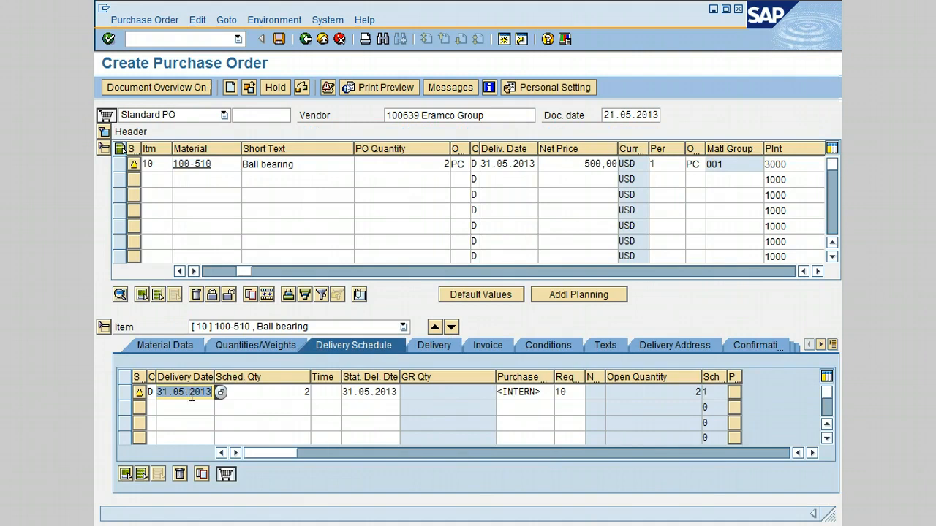
click(604, 347)
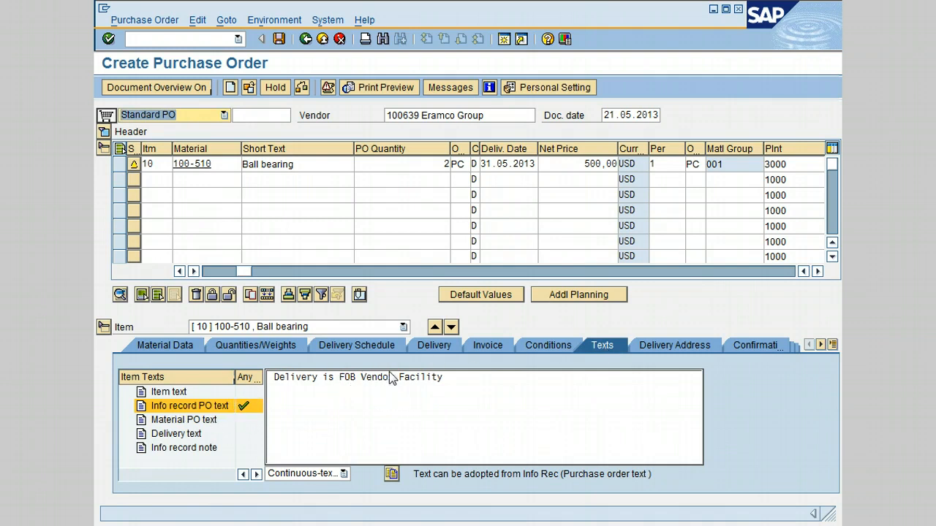
click(342, 381)
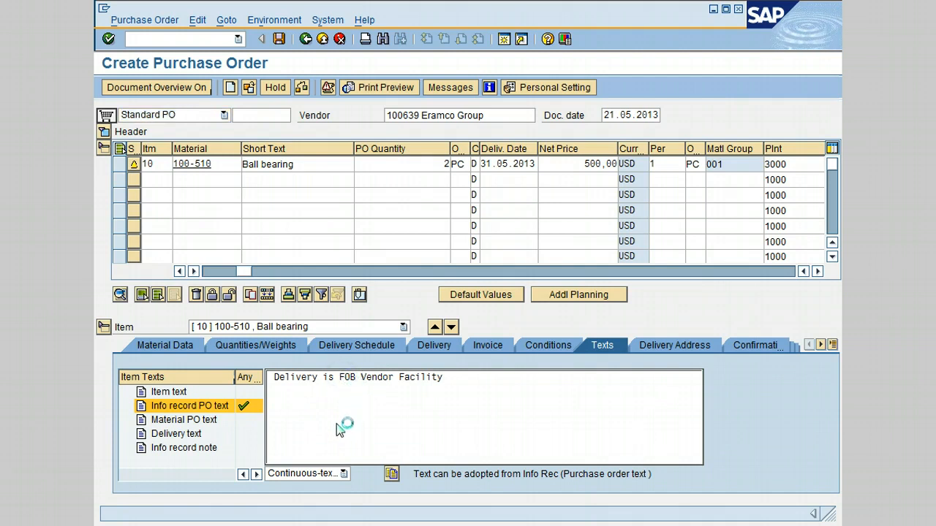
click(357, 346)
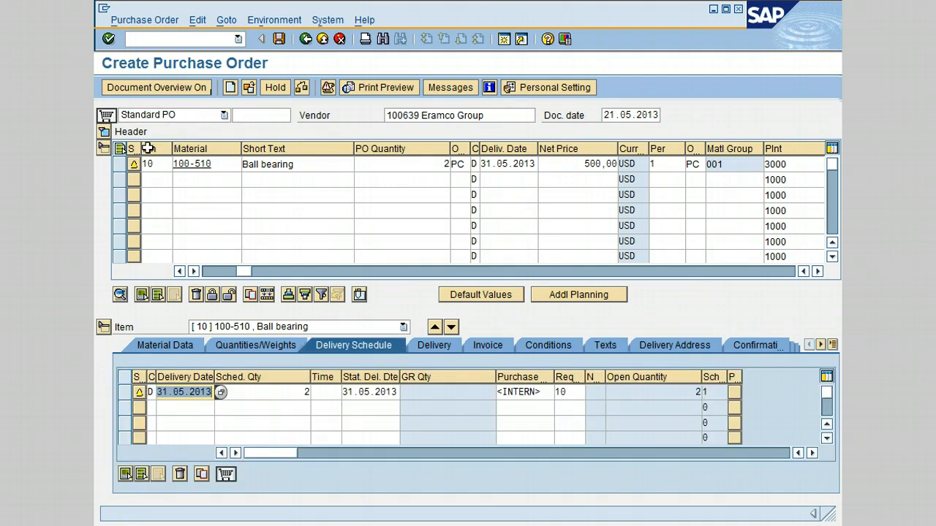
click(104, 134)
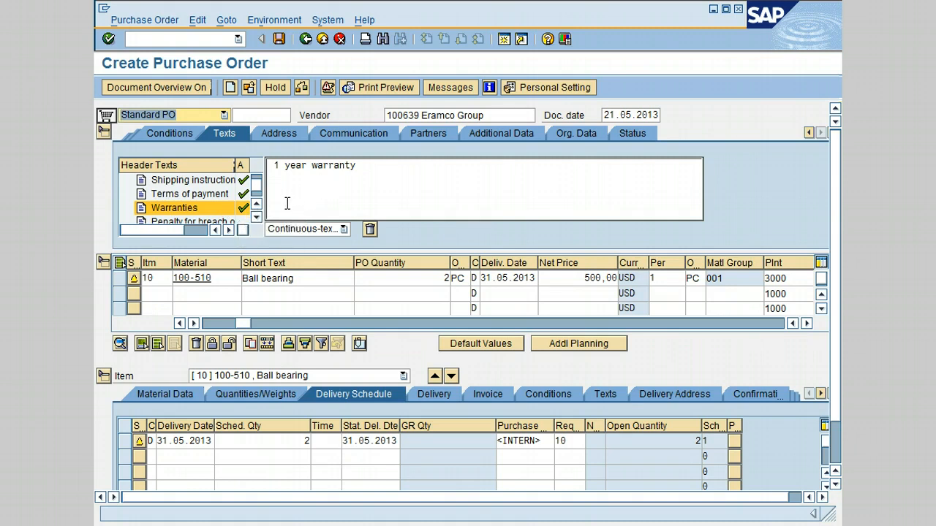
click(104, 132)
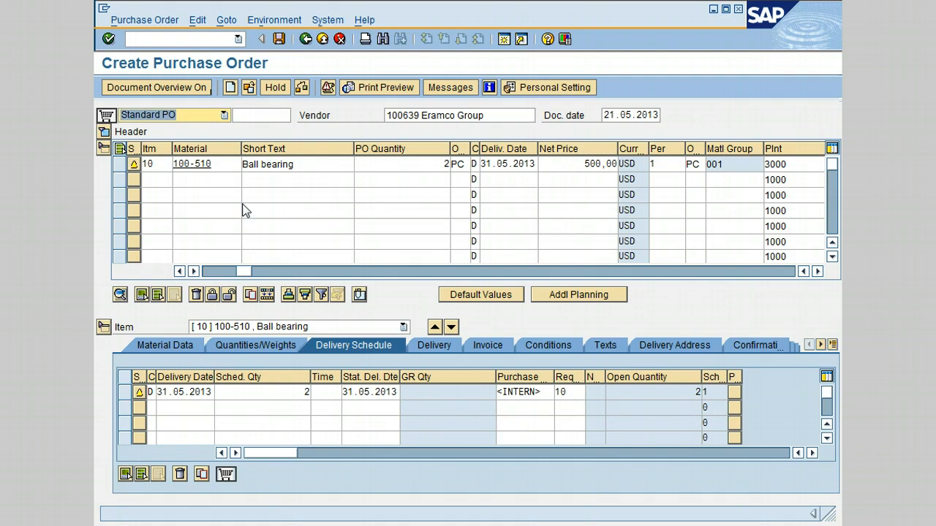
- Enter item 10's delivery text 'Delivery should be FOB Vendor Facility'
click(602, 346)
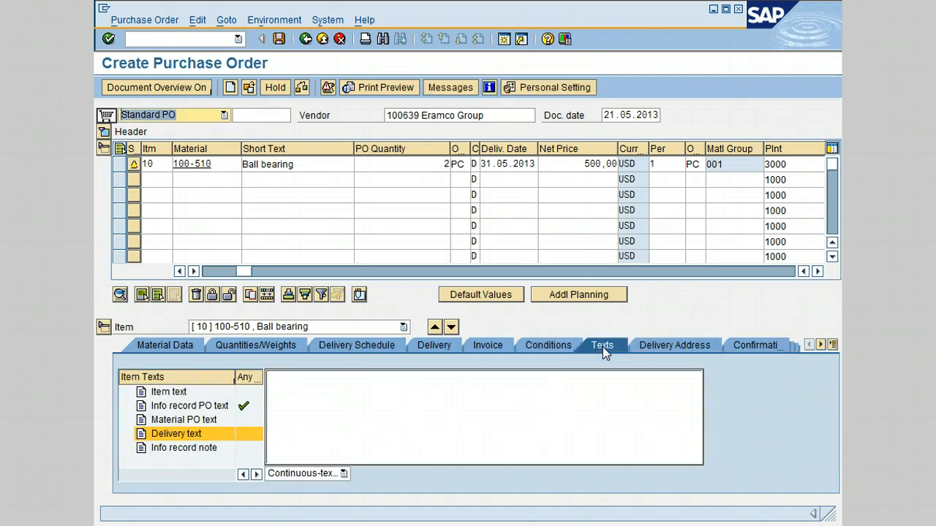
click(306, 385)
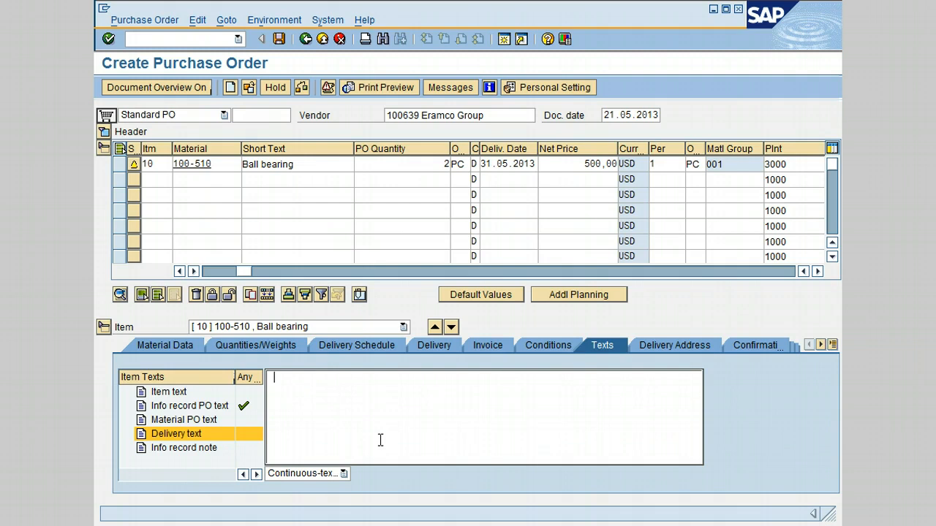
text(Delivery s)
text(hould be F)
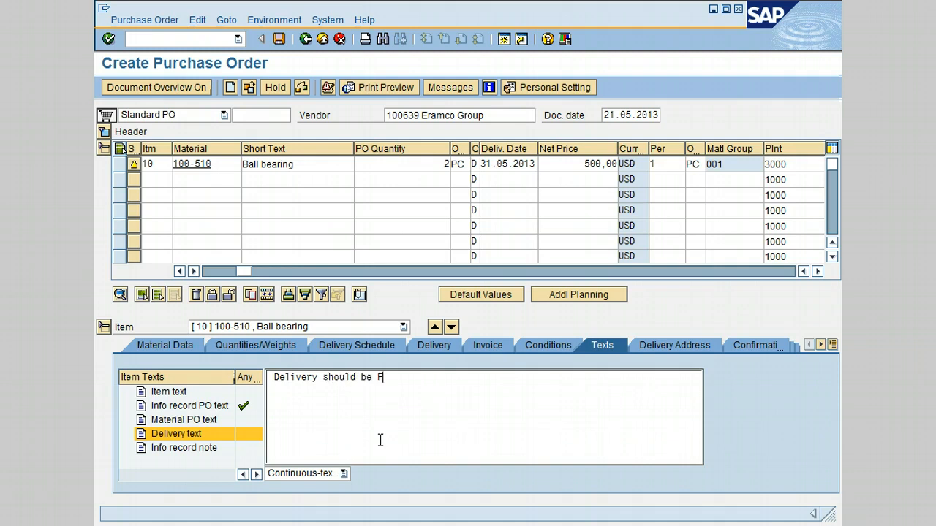
text(OB Vendor Facility)
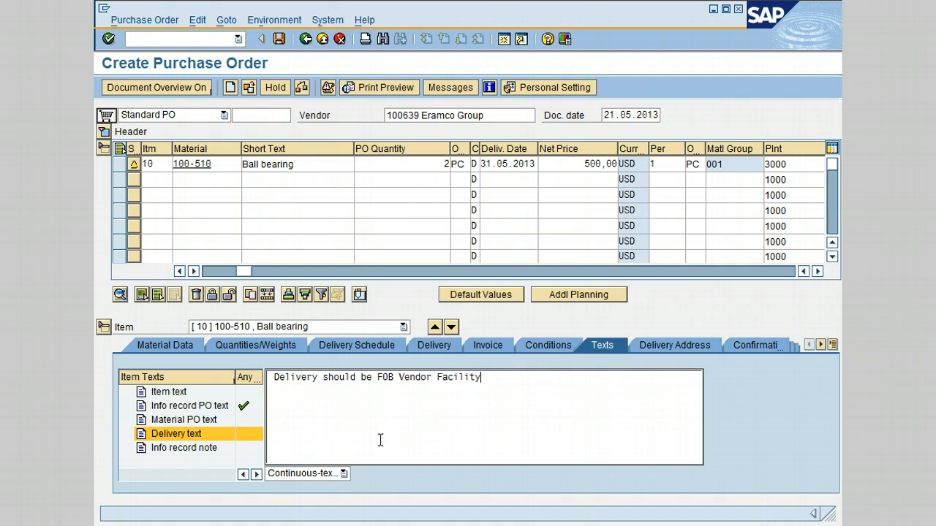
- Open the print preview of the purchase order
click(362, 350)
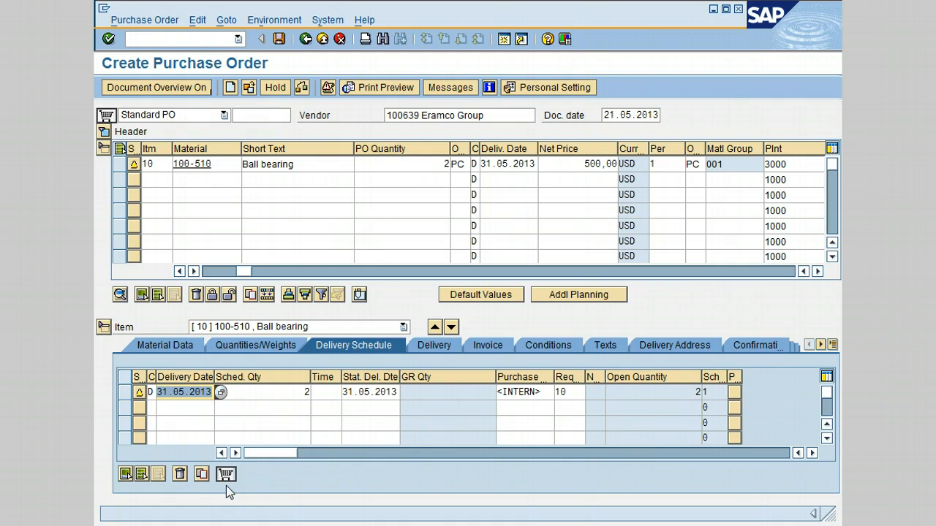
click(372, 88)
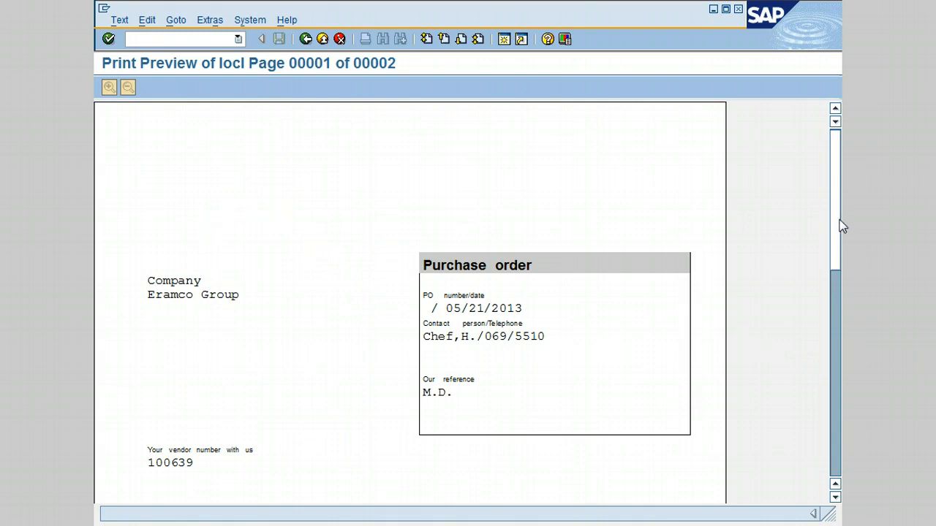
- Scroll through the print preview to examine the addresses, item line, texts and totals of the purchase order
scroll(838, 219, down, 5)
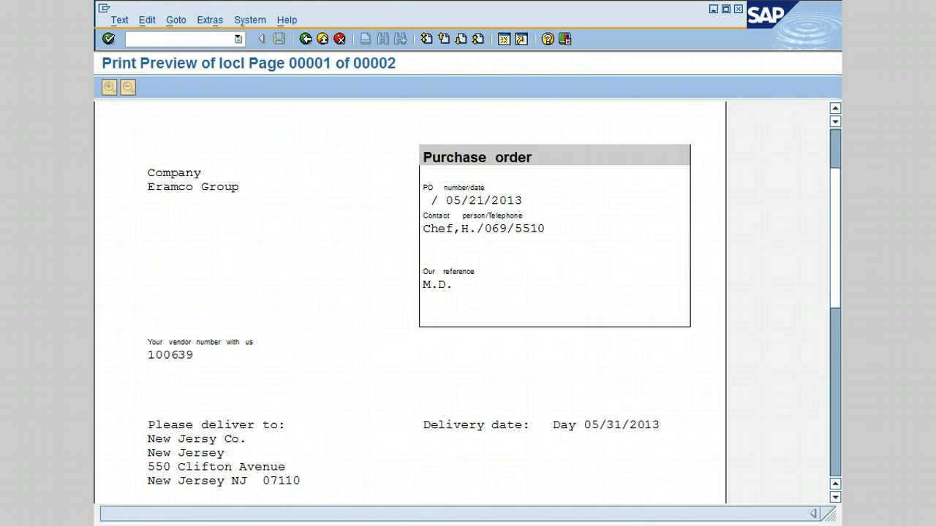
scroll(409, 300, down, 3)
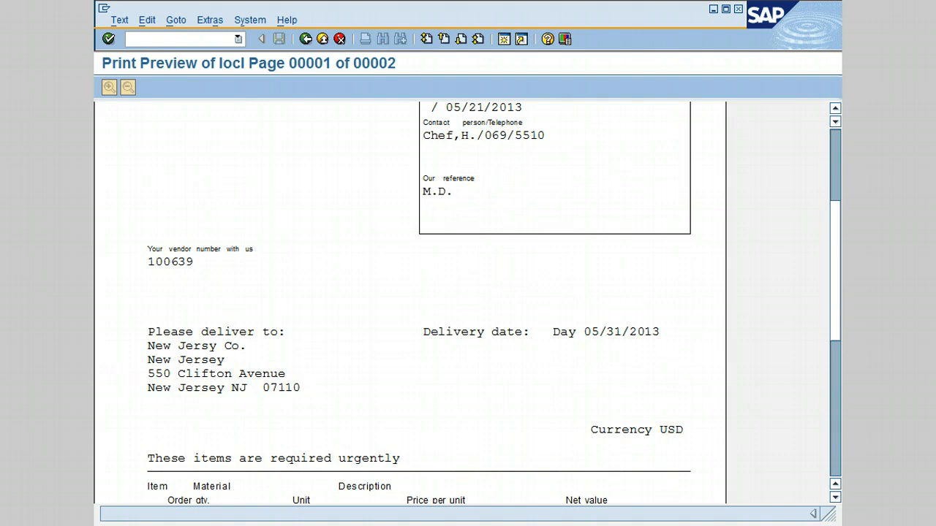
scroll(841, 324, down, 6)
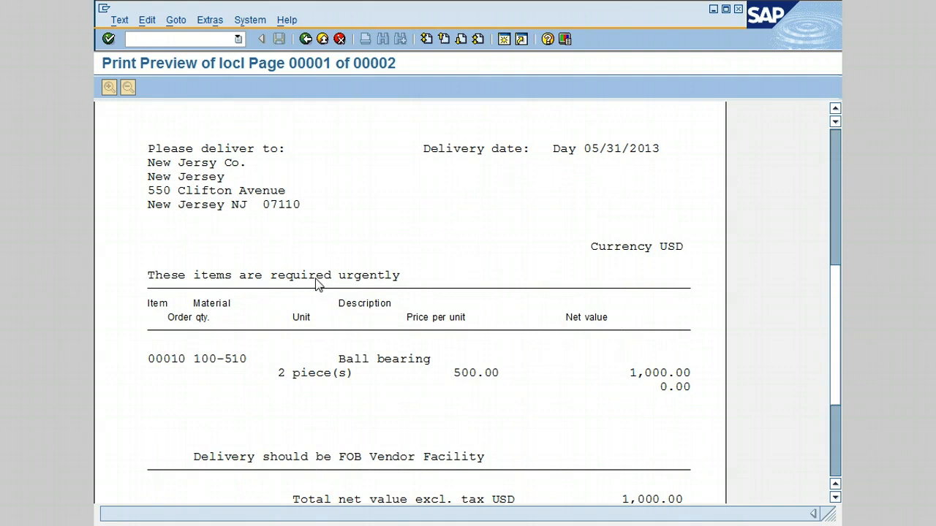
drag(841, 307, 838, 335)
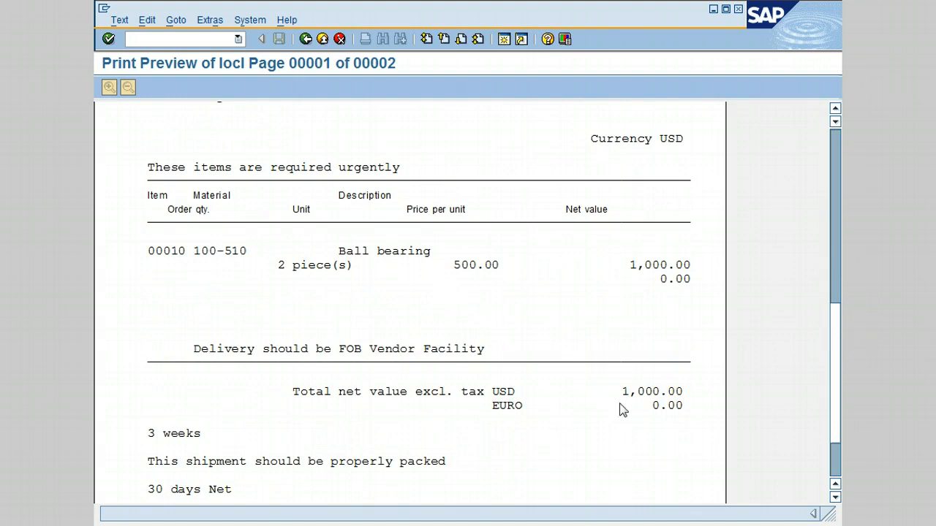
click(837, 429)
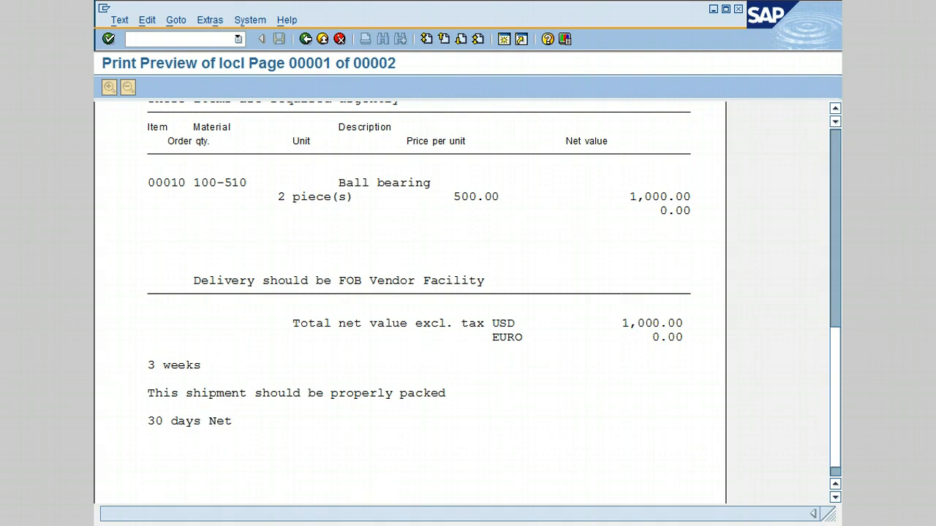
- Return from the print preview to the purchase order and save it
click(305, 39)
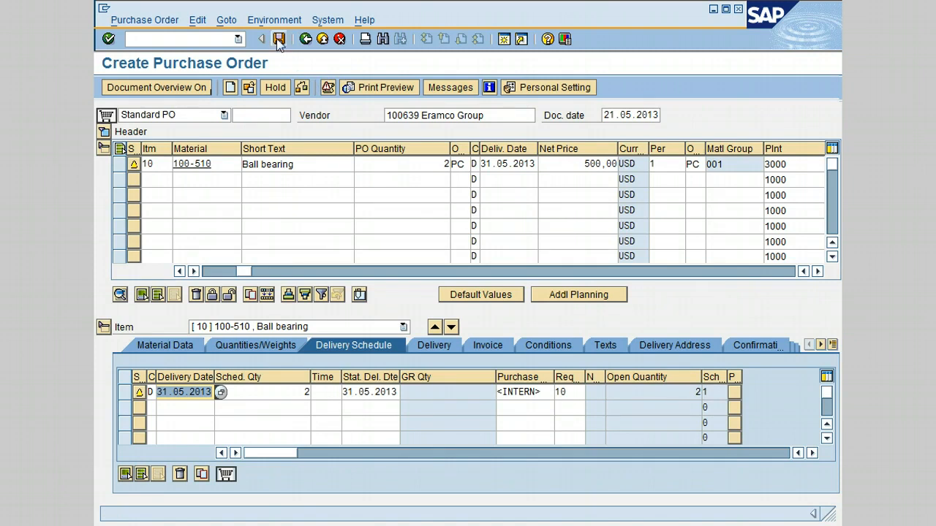
click(278, 40)
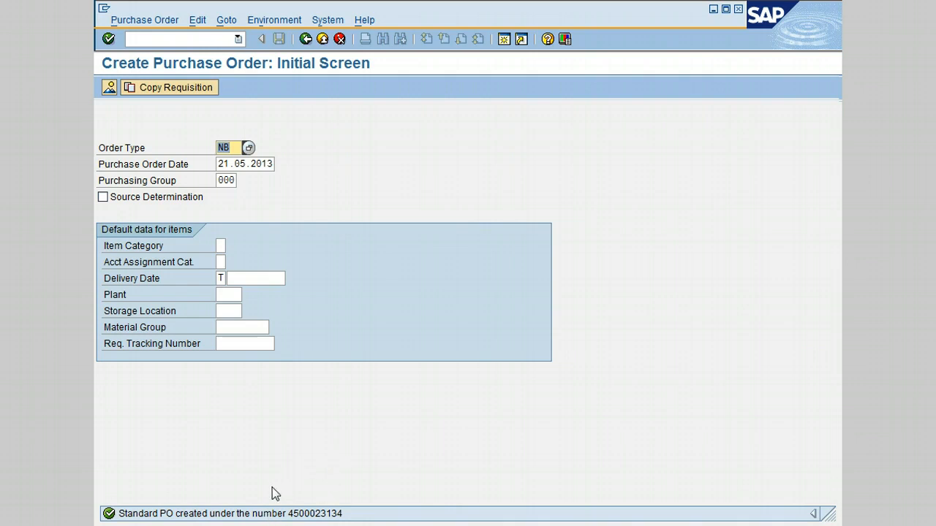
- Exit the Create Purchase Order initial screen back to the SAP Easy Access menu
click(421, 456)
click(305, 41)
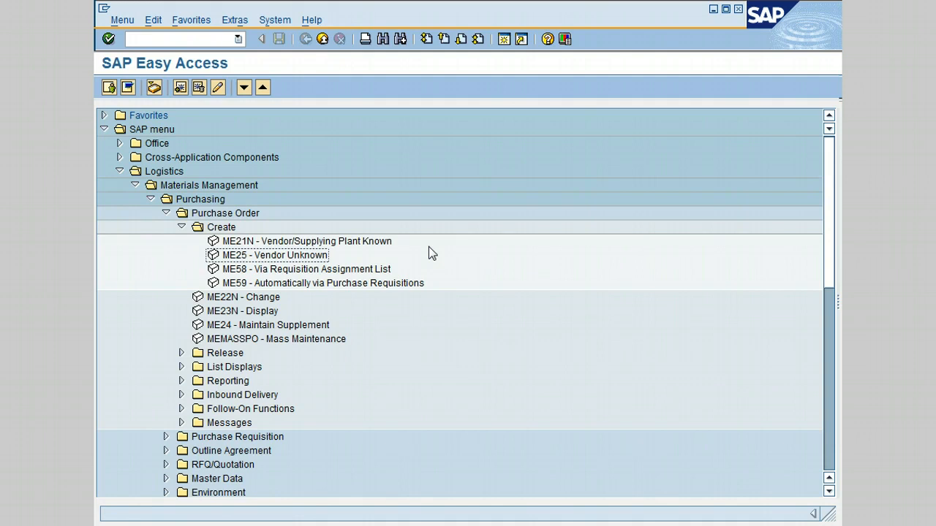